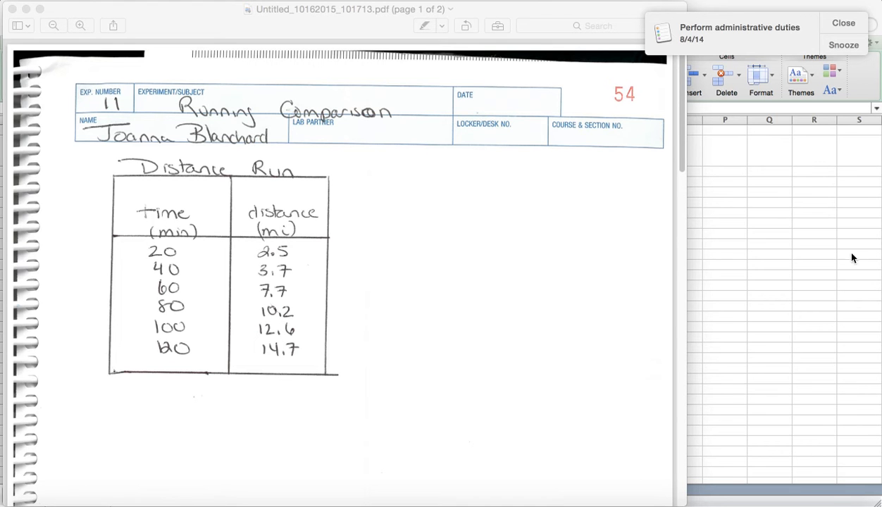
Switch to the Excel workbook and examine the time and distance columns with their headings
left_click(832, 265)
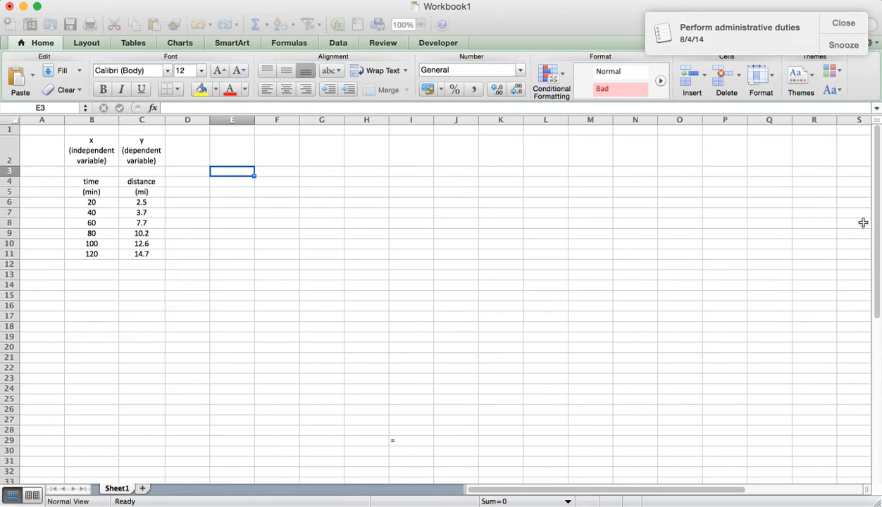
left_click_drag(876, 224, 877, 243)
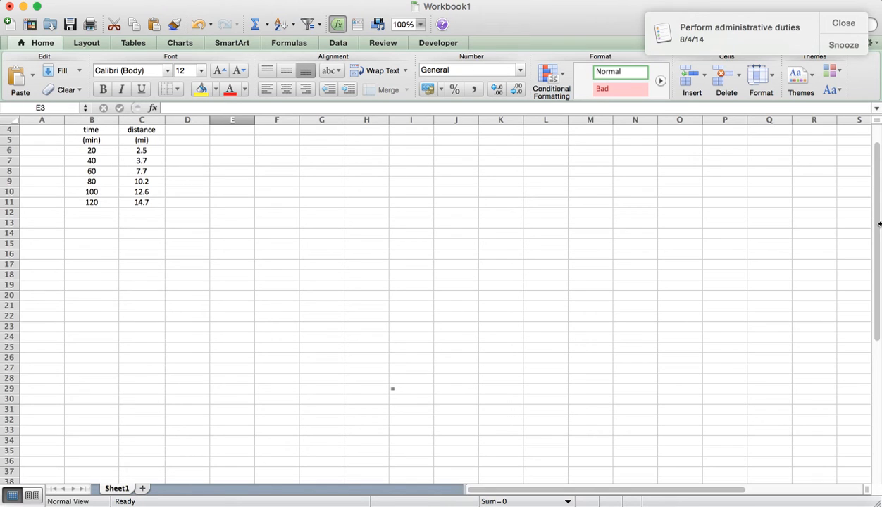
left_click_drag(878, 212, 876, 193)
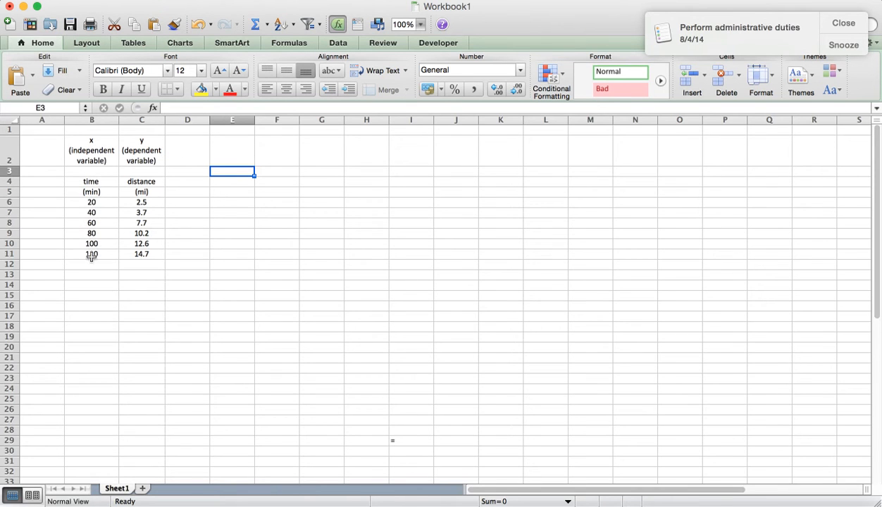
left_click(96, 181)
left_click_drag(96, 181, 91, 251)
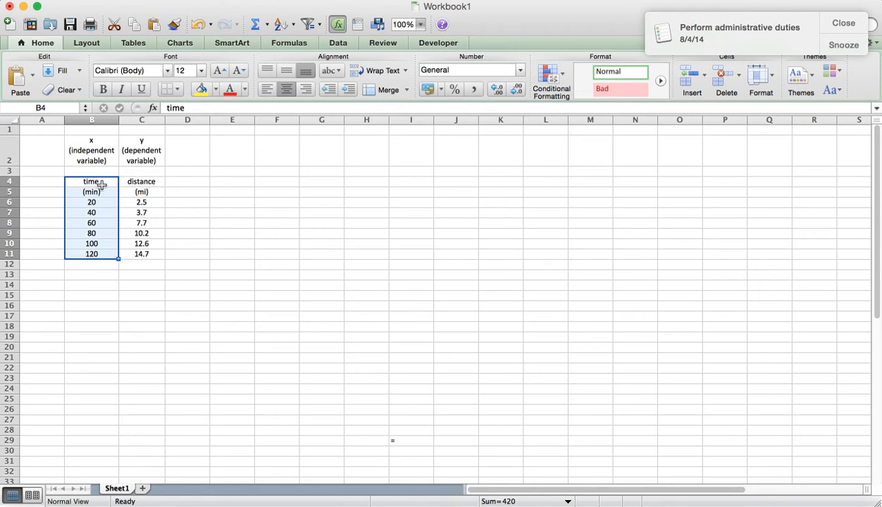
left_click(133, 181)
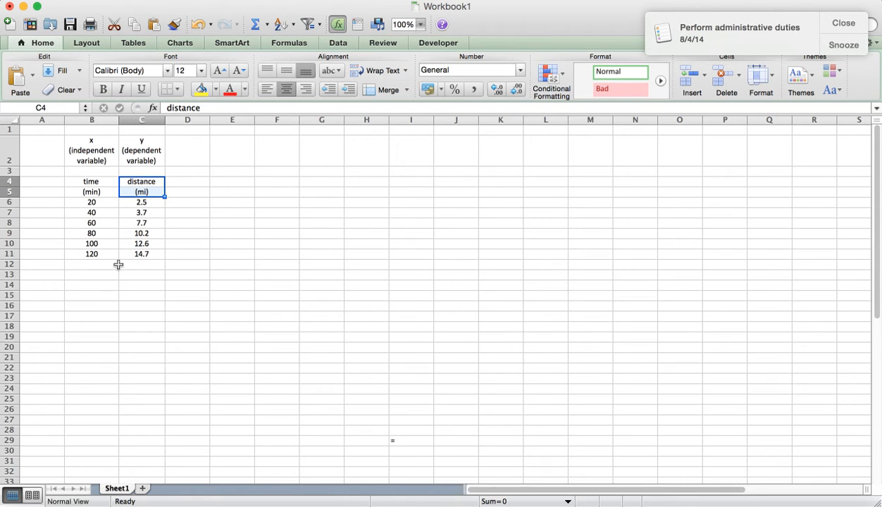
left_click(190, 221)
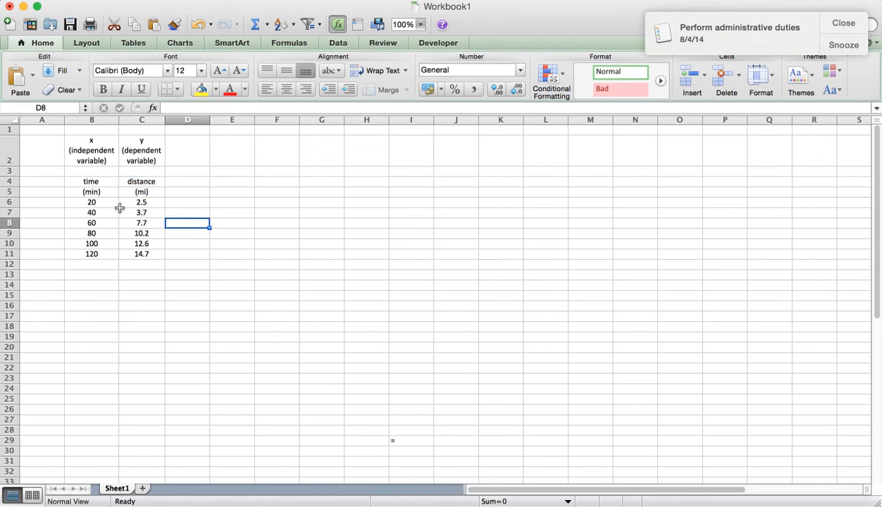
left_click_drag(87, 204, 129, 253)
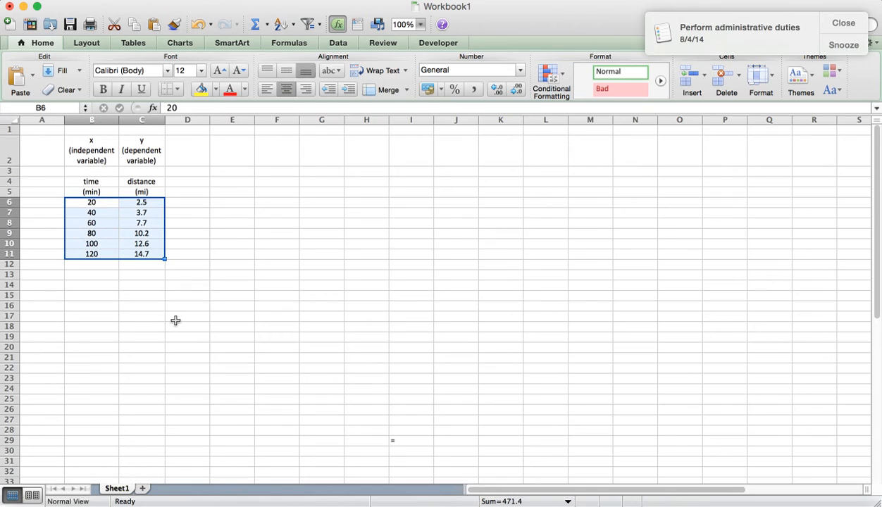
left_click(89, 268)
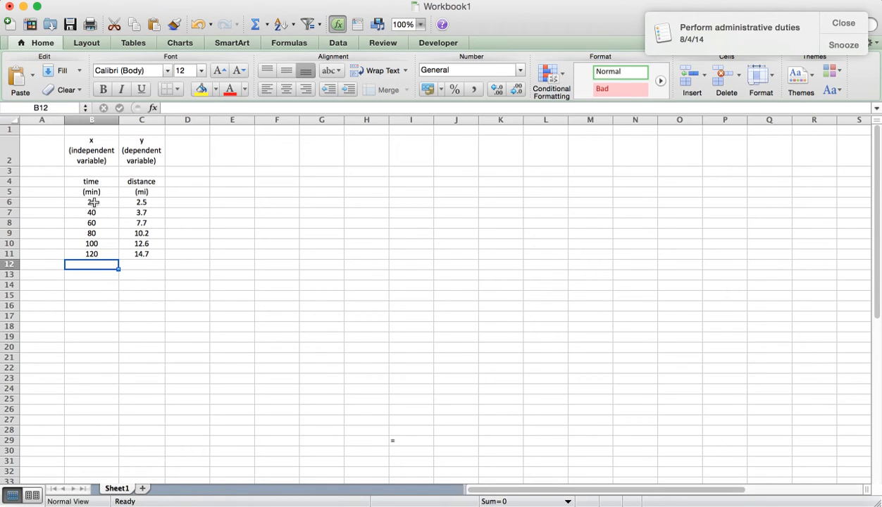
left_click(94, 202)
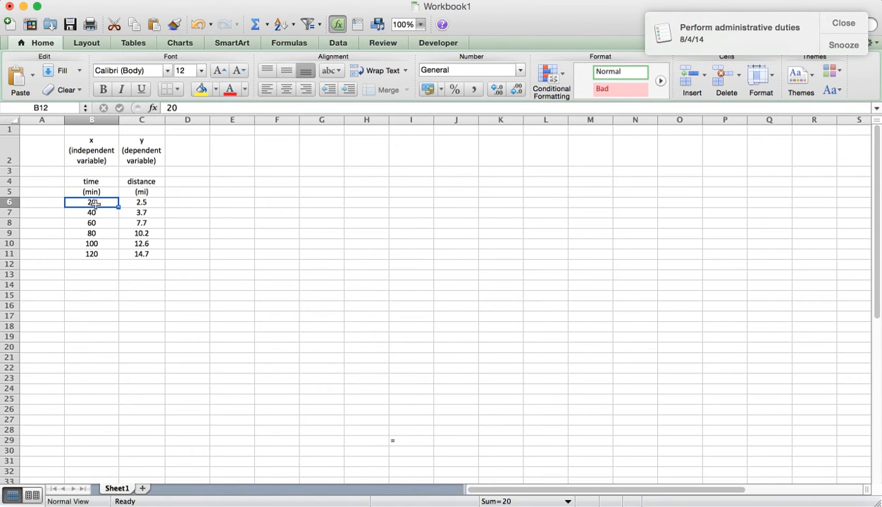
left_click_drag(97, 204, 134, 255)
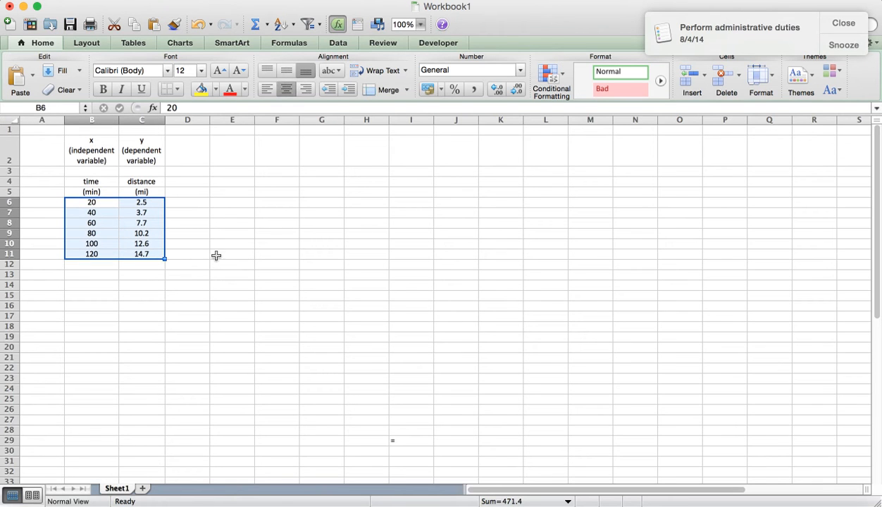
left_click(92, 277)
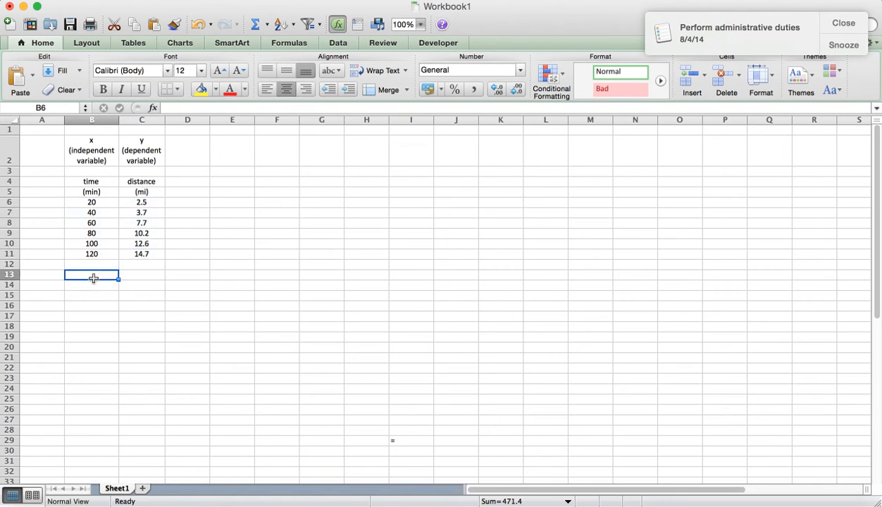
left_click(93, 202)
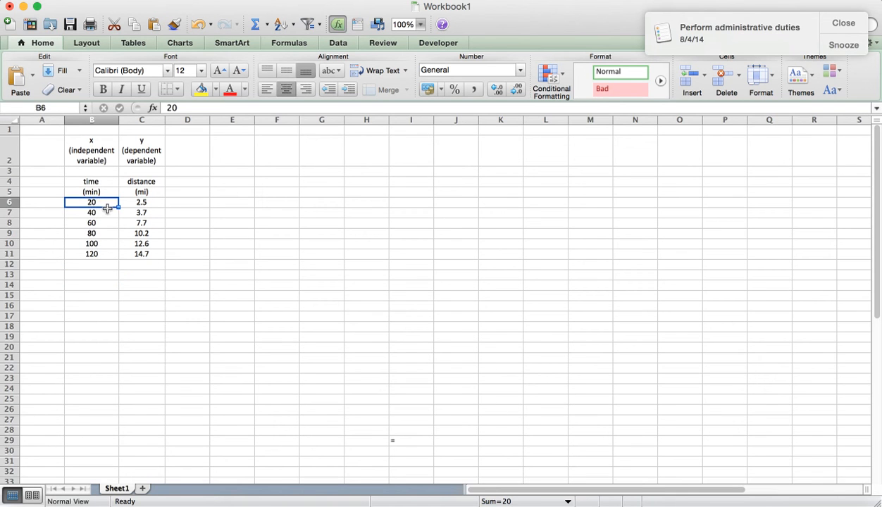
left_click_drag(120, 208, 117, 216)
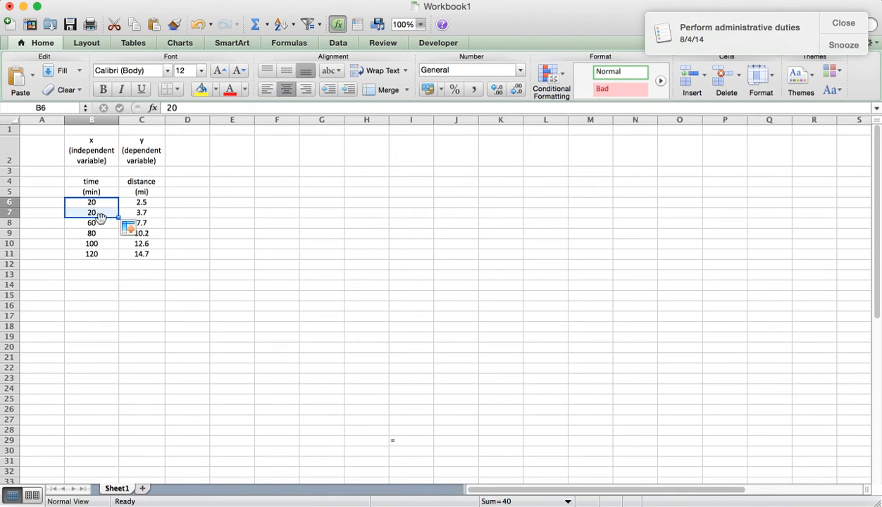
left_click(197, 26)
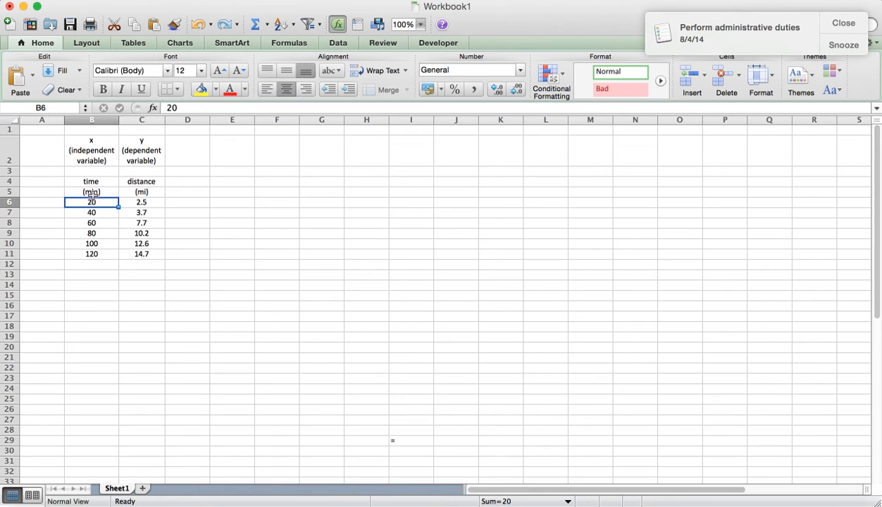
left_click_drag(92, 206, 94, 222)
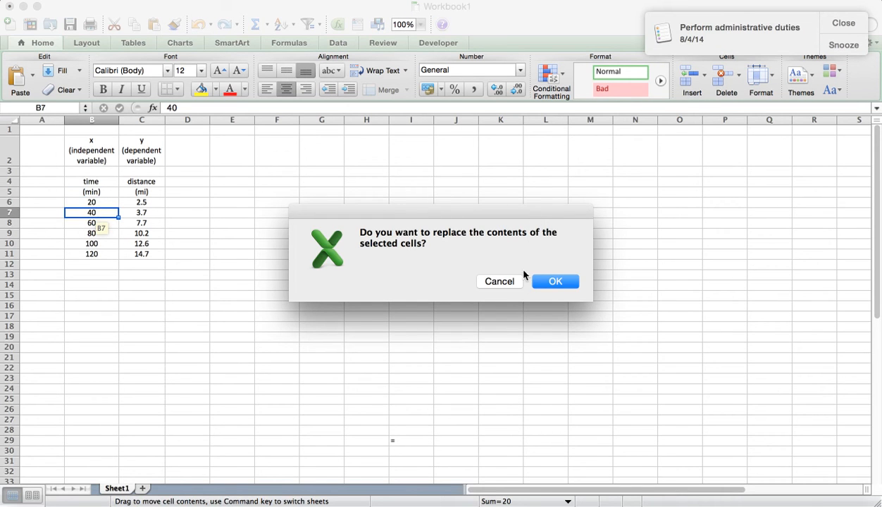
left_click(500, 281)
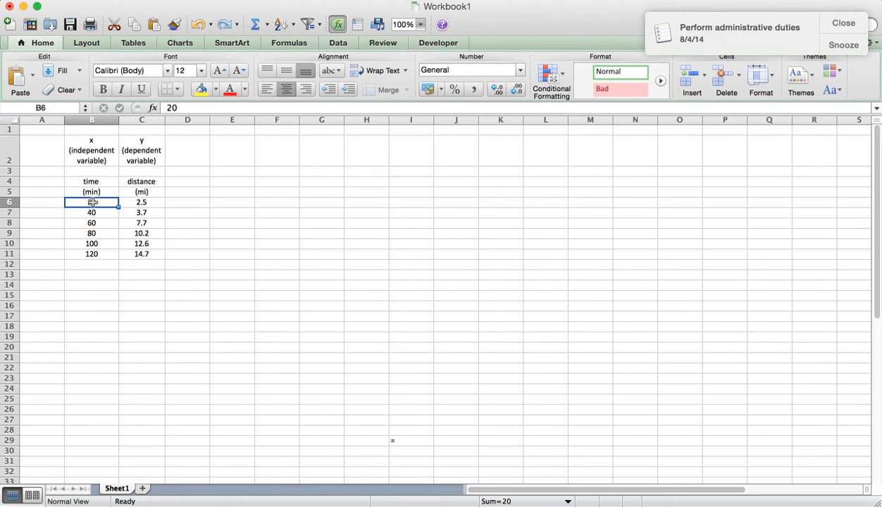
Insert a Marked Scatter chart from the time and distance values in B6:C11
left_click_drag(93, 203, 133, 253)
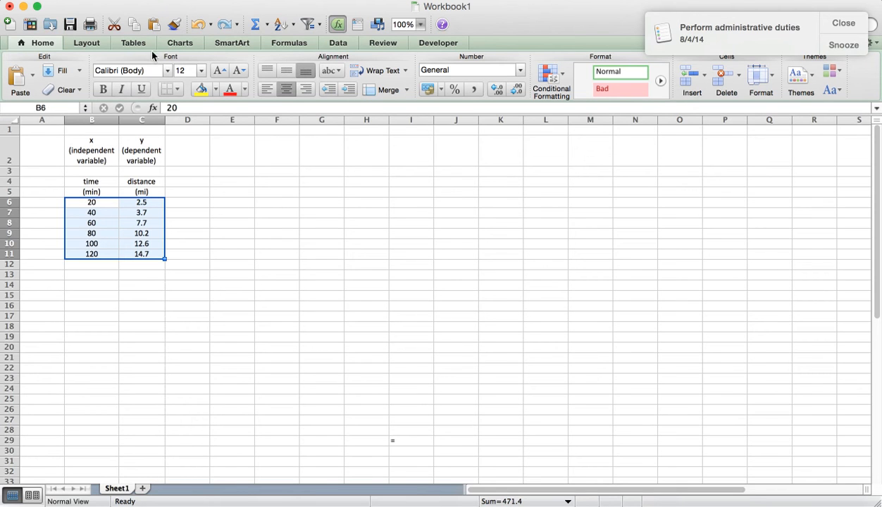
left_click(176, 46)
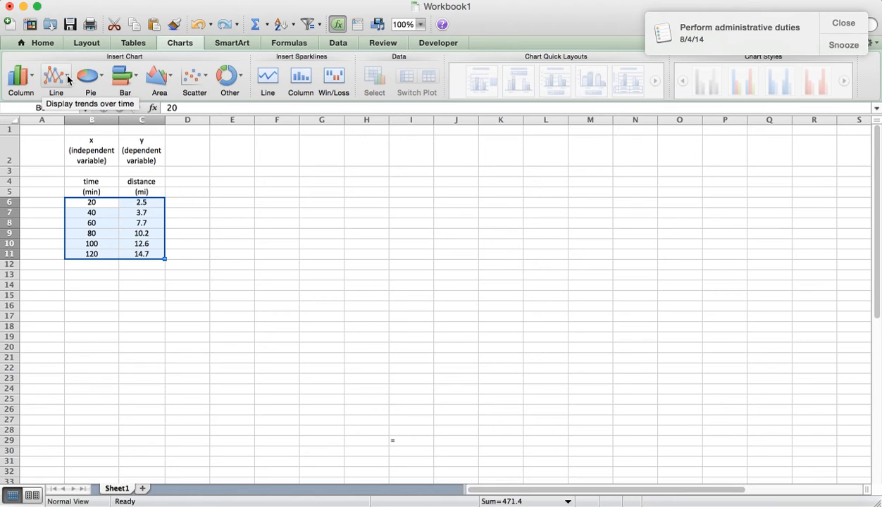
left_click(206, 78)
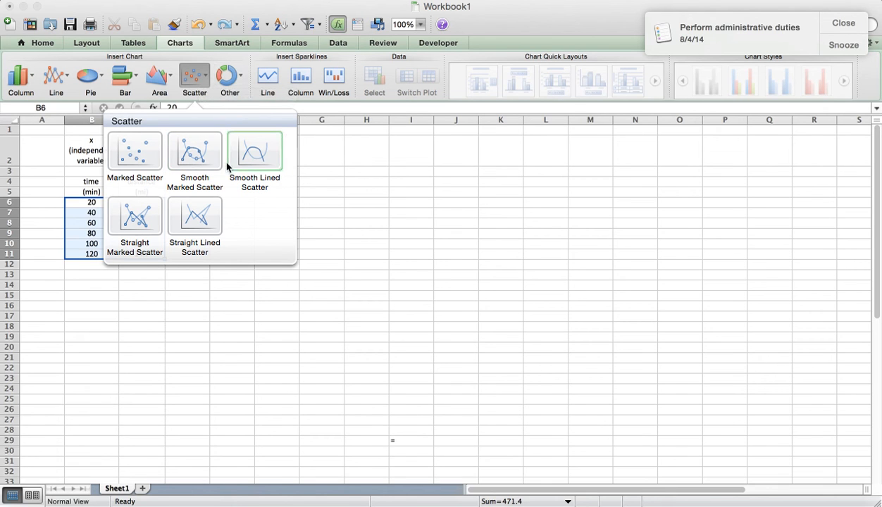
left_click(136, 148)
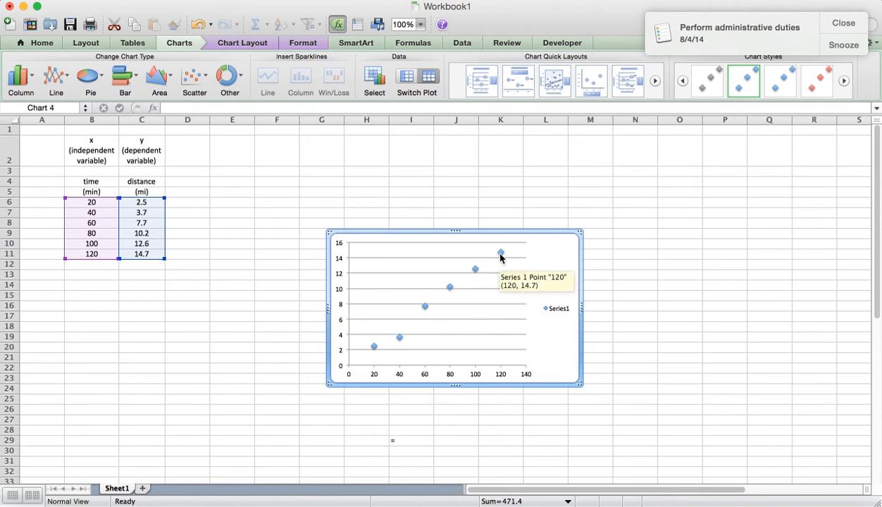
Add a horizontal axis title to the scatter chart, placed below the axis
left_click(243, 43)
left_click(243, 43)
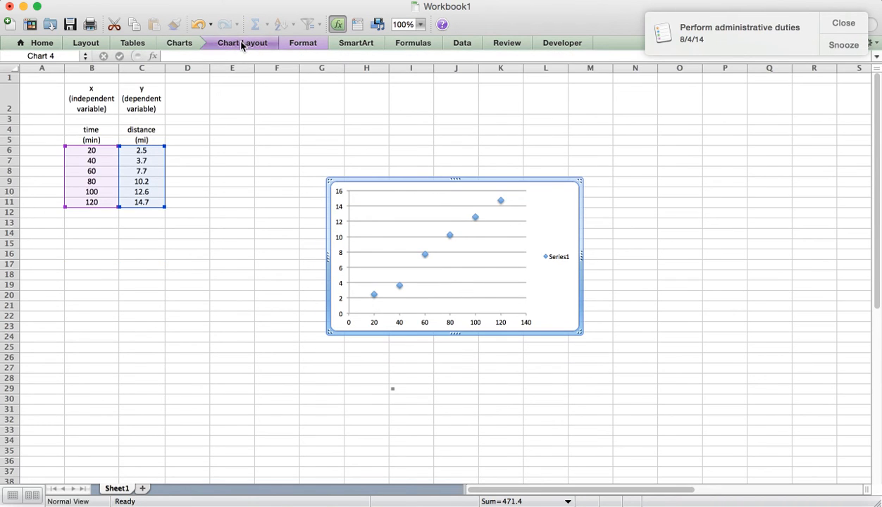
left_click(241, 43)
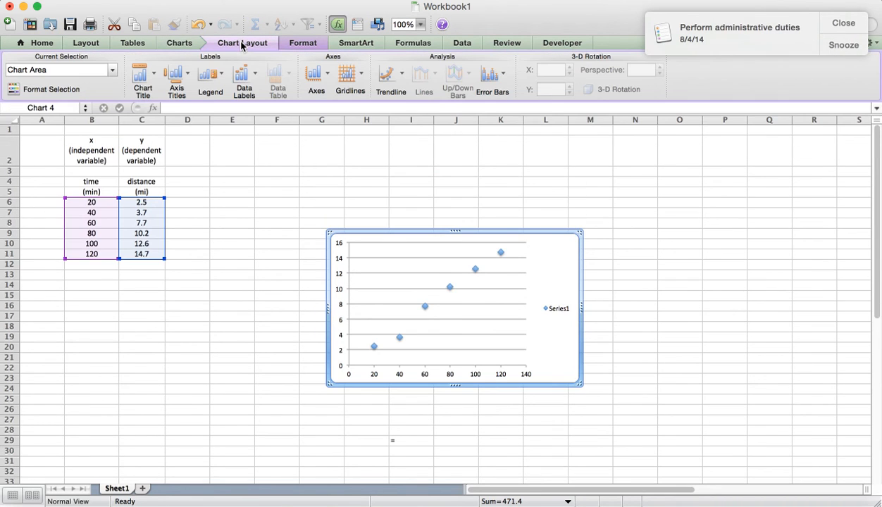
left_click(188, 75)
mouse_move(195, 96)
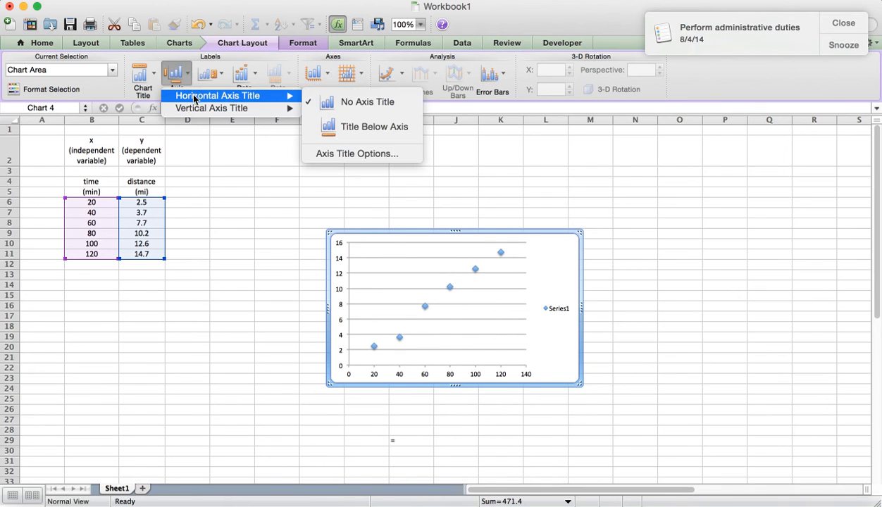
left_click(355, 128)
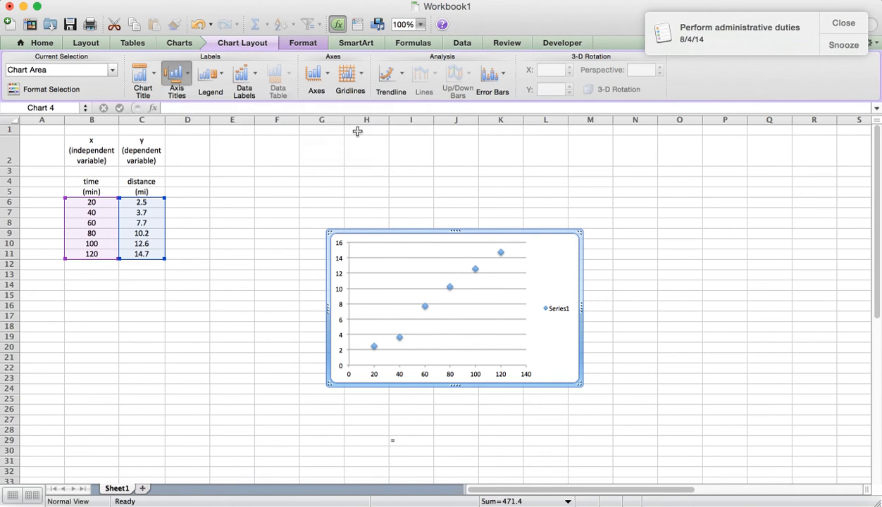
Add a rotated vertical axis title and a chart title above the scatter chart
left_click(187, 78)
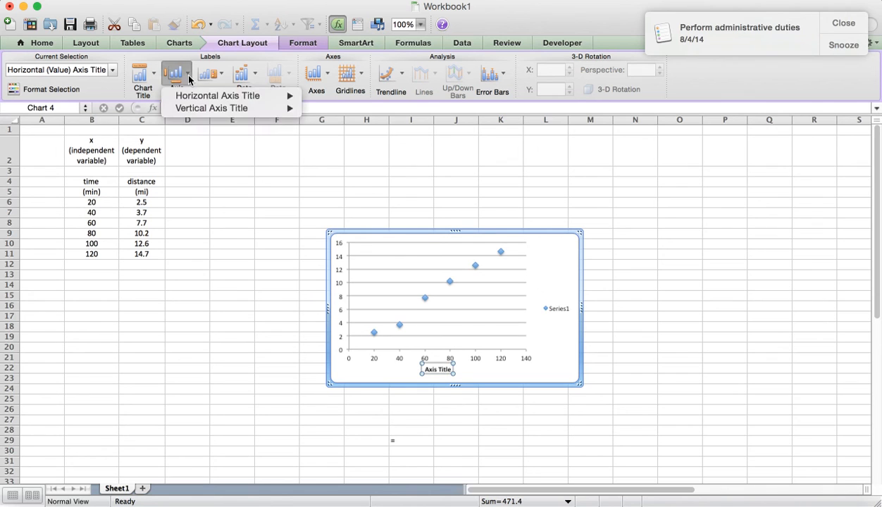
mouse_move(233, 107)
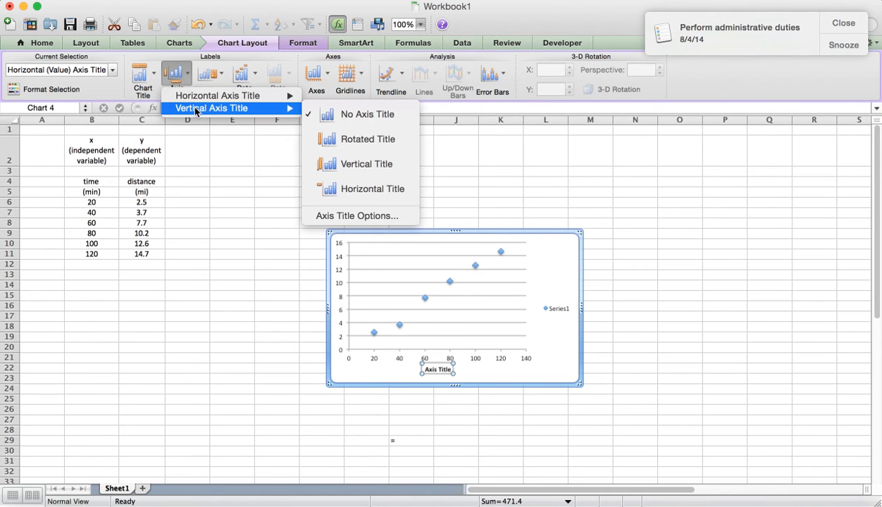
left_click(344, 132)
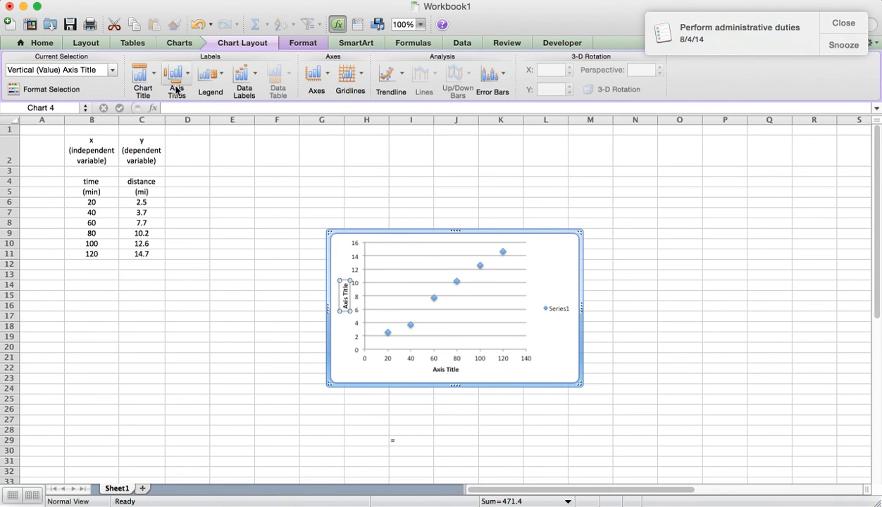
left_click(143, 74)
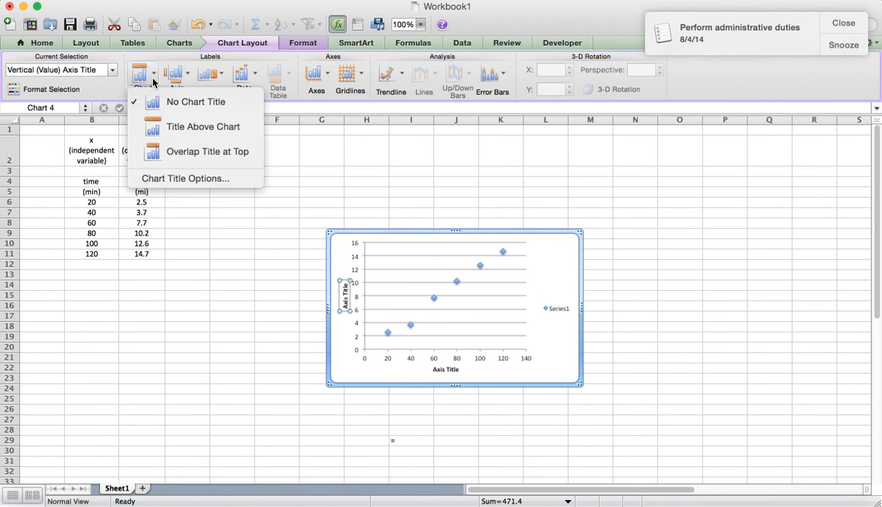
left_click(163, 124)
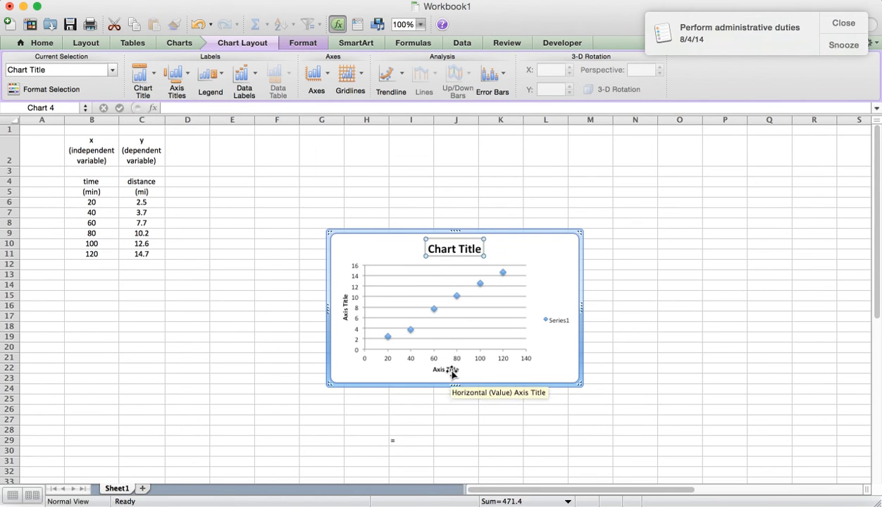
Change the horizontal axis title to "Time (min)"
left_click(452, 371)
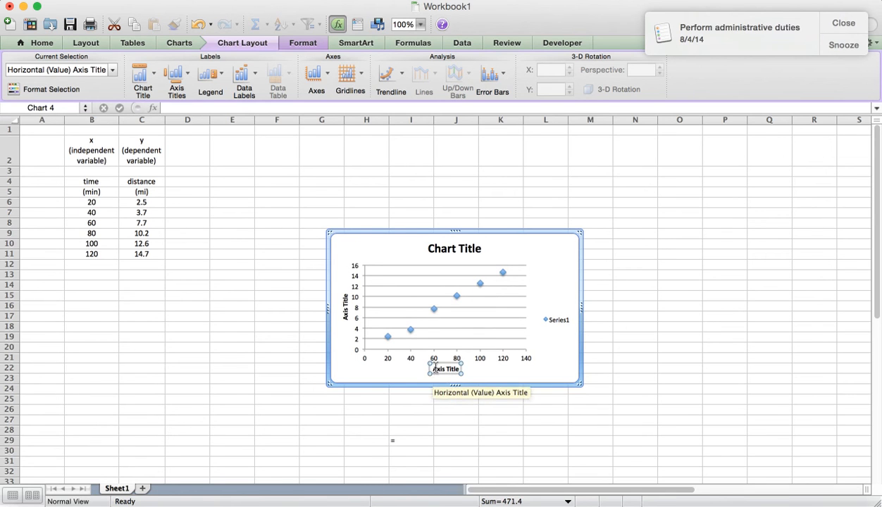
left_click_drag(434, 368, 456, 370)
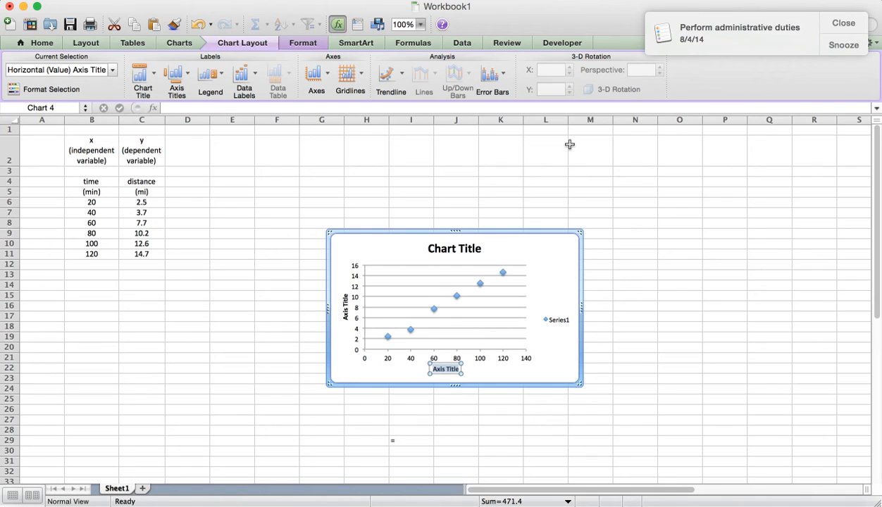
type("Time")
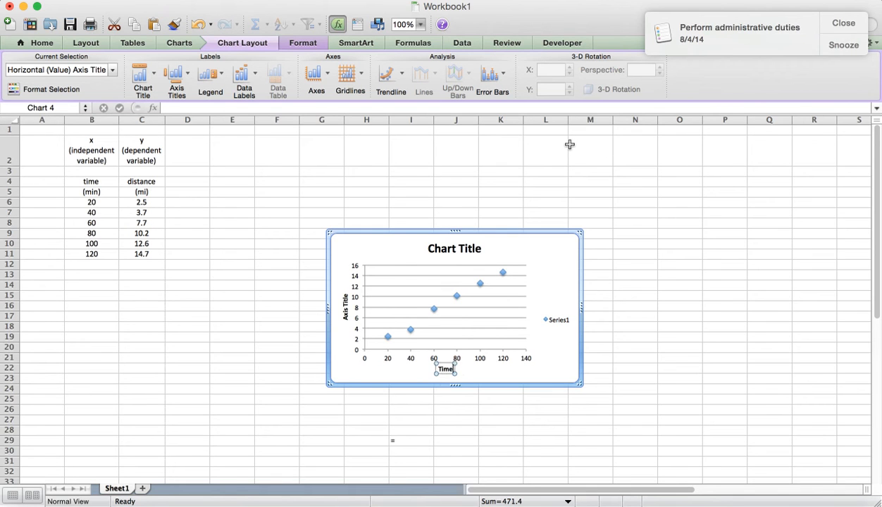
type(" (min)")
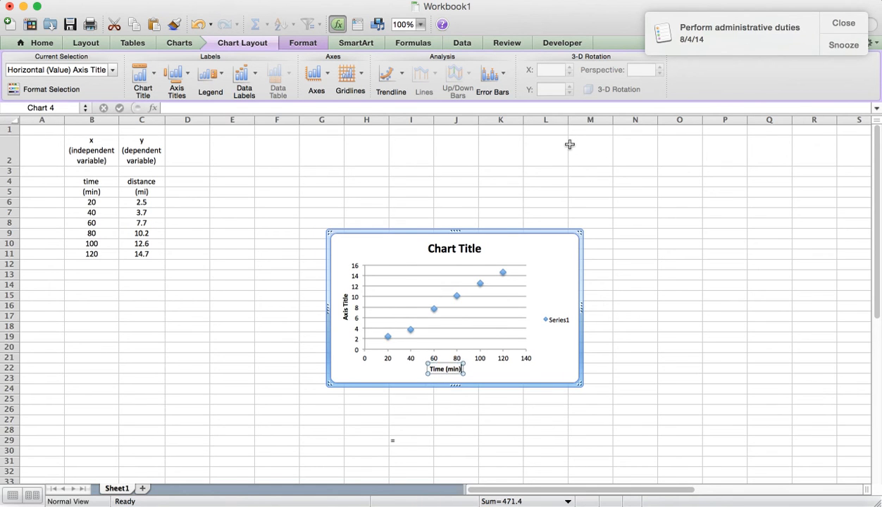
Change the vertical axis title of the scatter chart to "Distance (mi)"
left_click(345, 302)
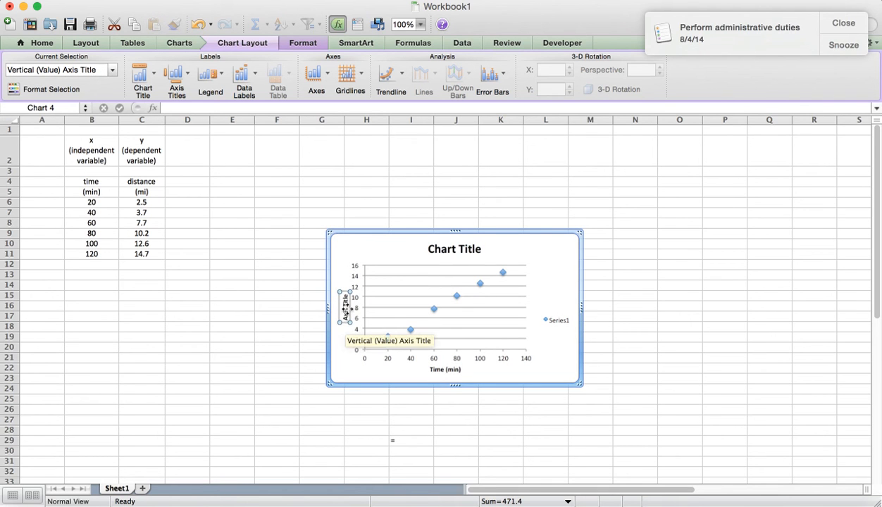
left_click(200, 107)
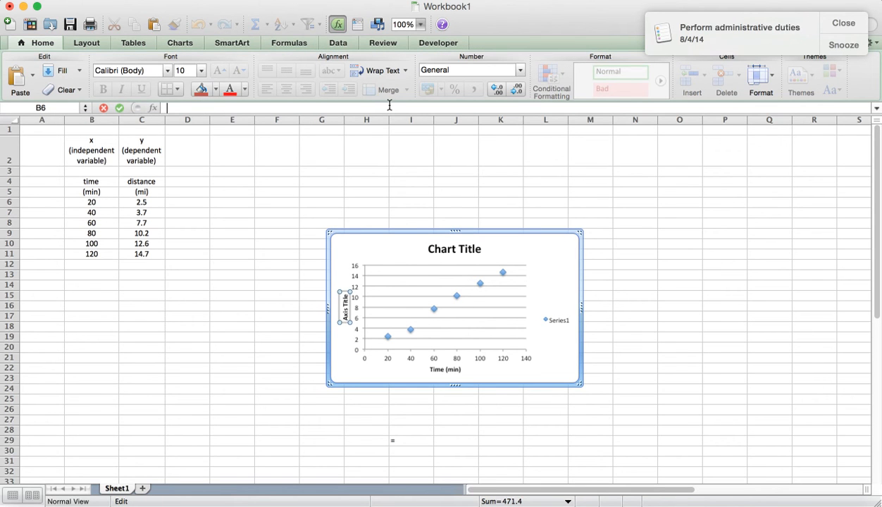
type("Distance (mi")
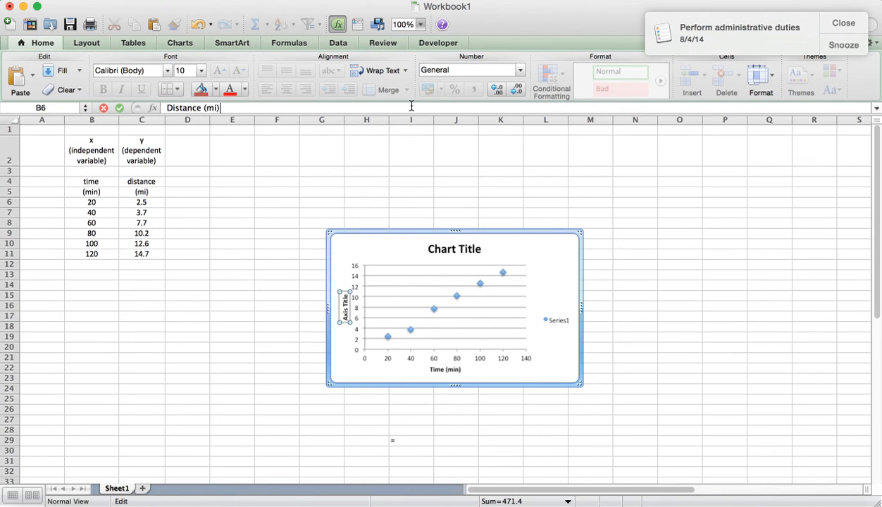
key("Return")
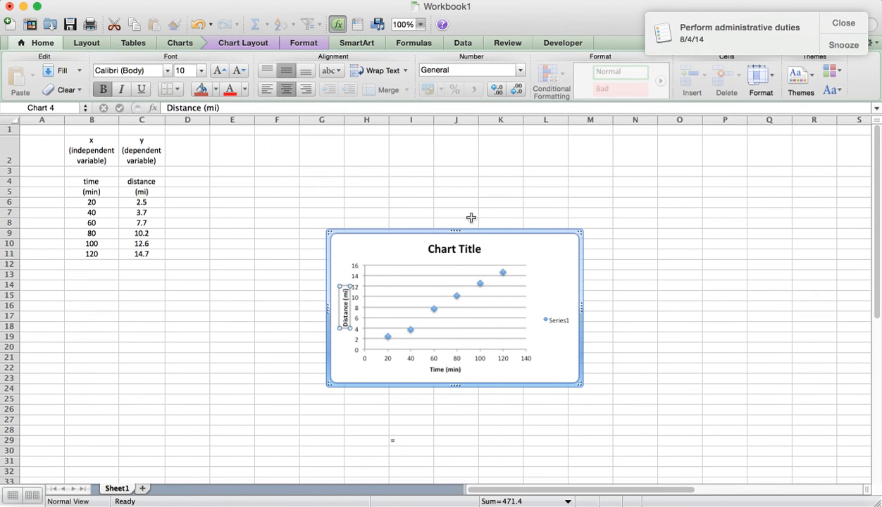
Change the chart title to "Distance Run as a Function of Time" and centre it above the plot
left_click(457, 252)
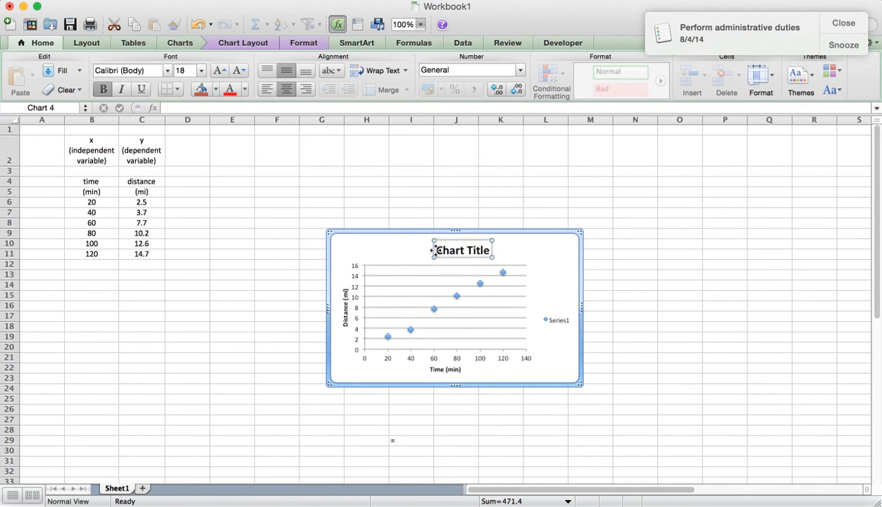
left_click_drag(450, 239, 445, 243)
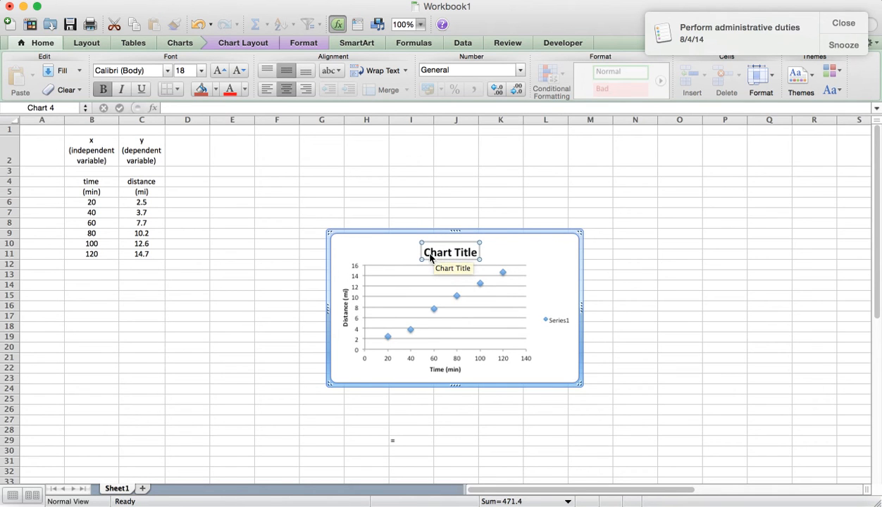
left_click_drag(421, 251, 485, 252)
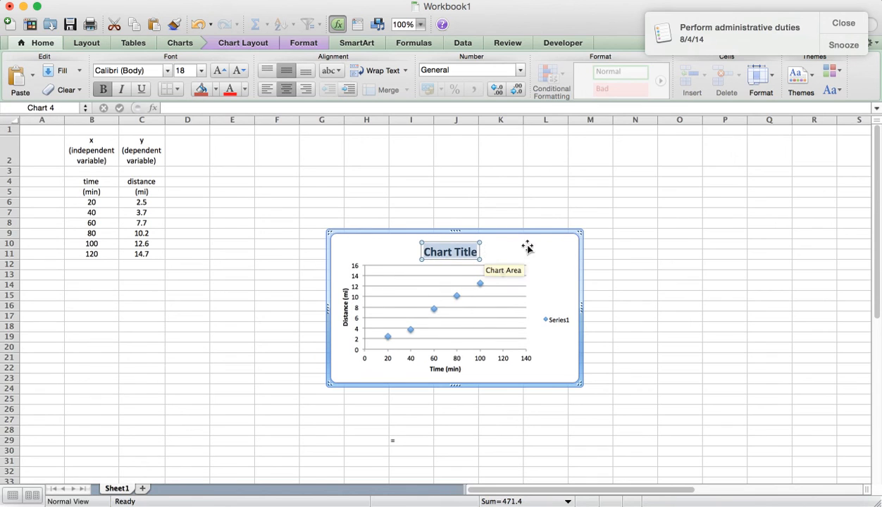
left_click(303, 106)
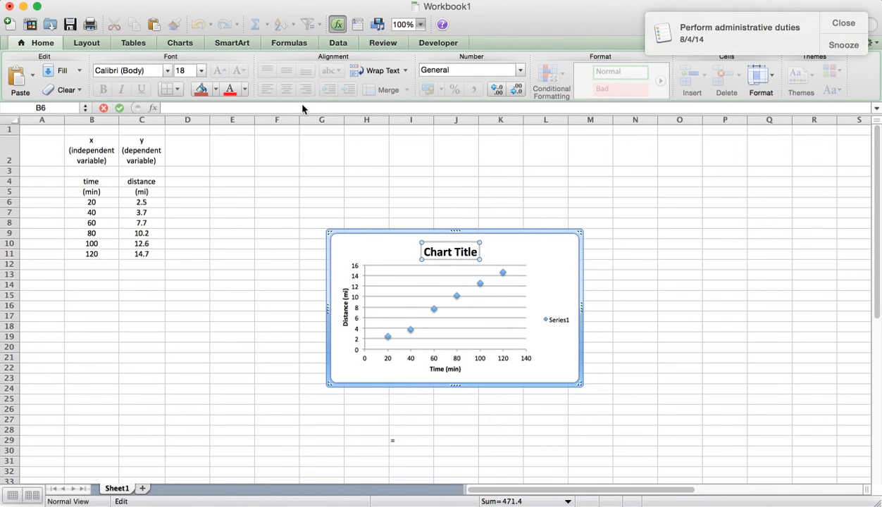
type("Distance Run as a")
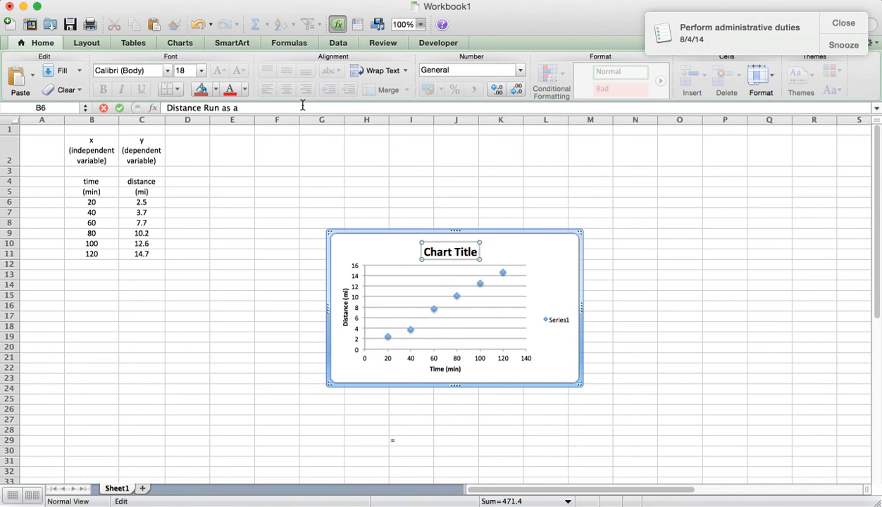
type(" Function of Time")
key("Return")
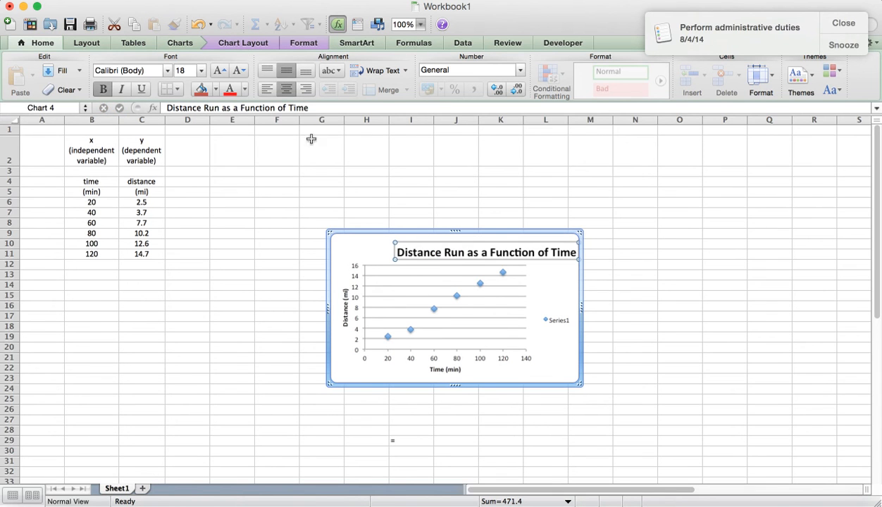
left_click_drag(486, 243, 450, 243)
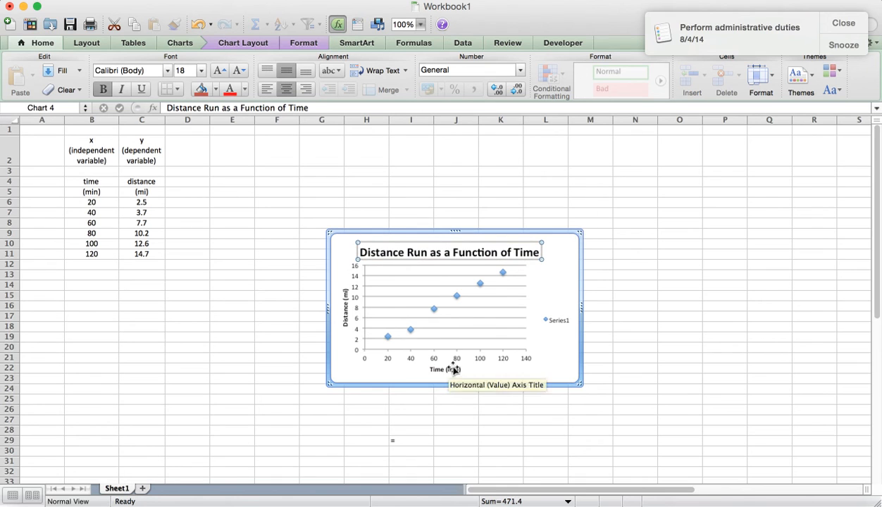
Add a linear trendline to the data series, displaying its equation and R-squared value on the chart
left_click(481, 285)
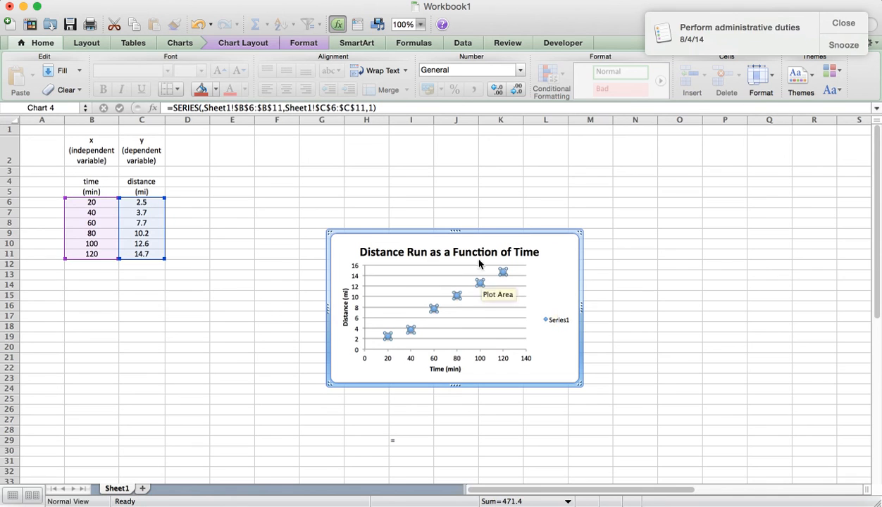
left_click(255, 44)
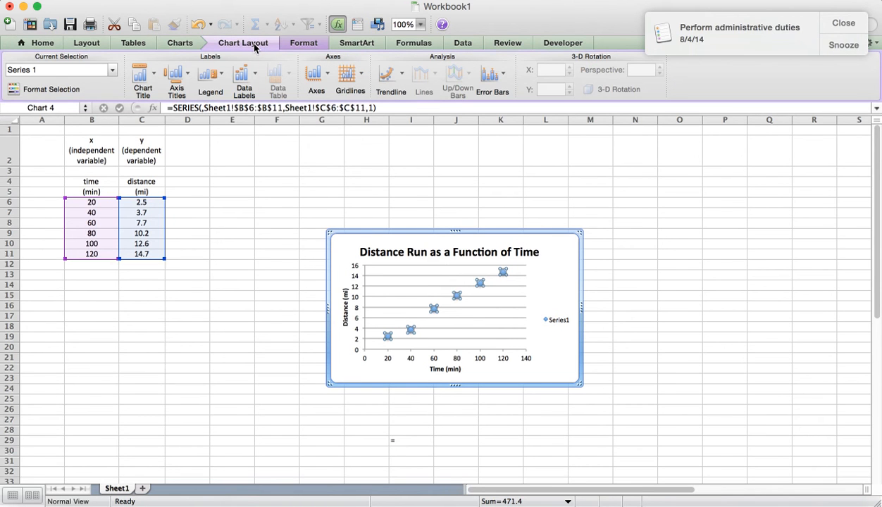
left_click(402, 76)
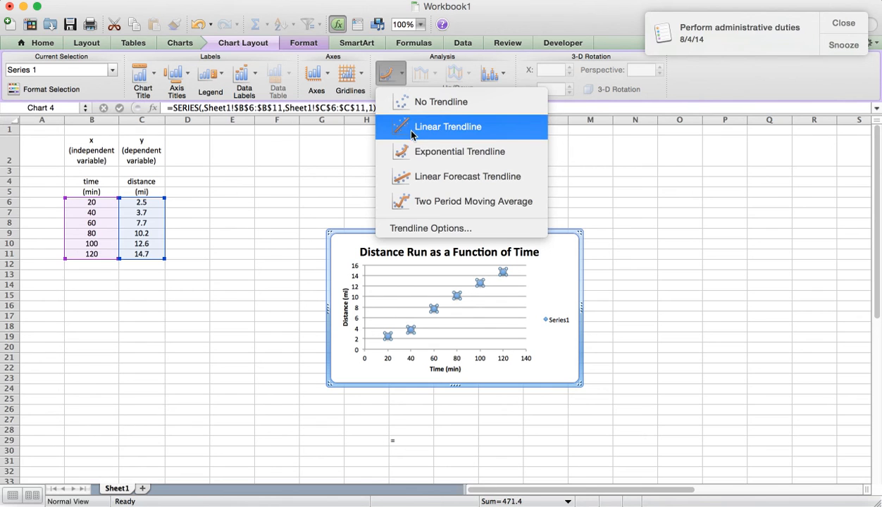
left_click(416, 230)
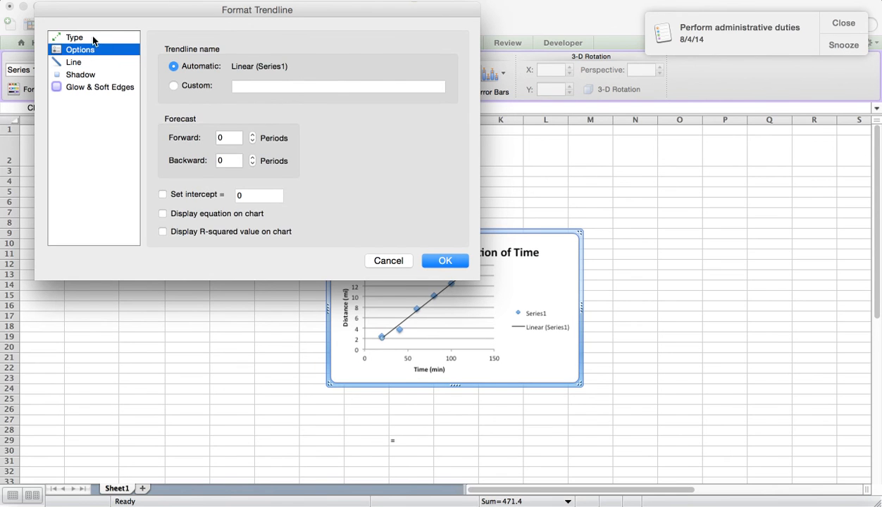
left_click(94, 38)
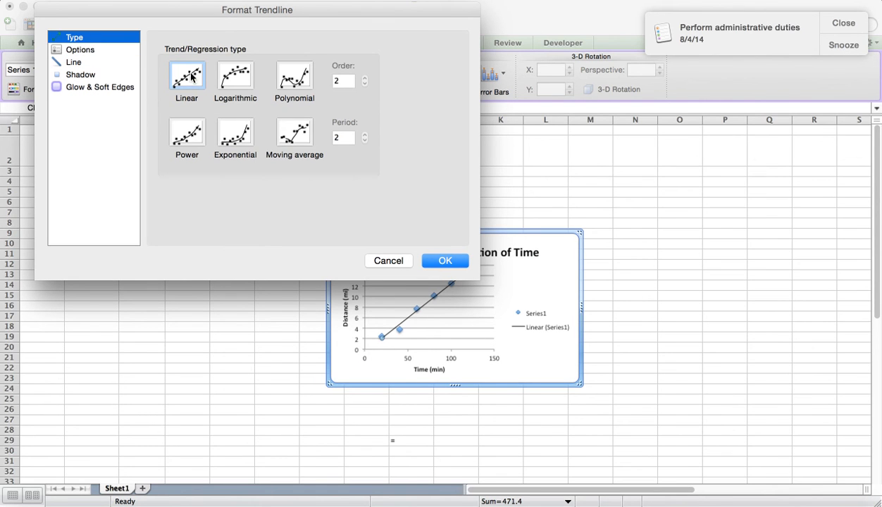
left_click(83, 50)
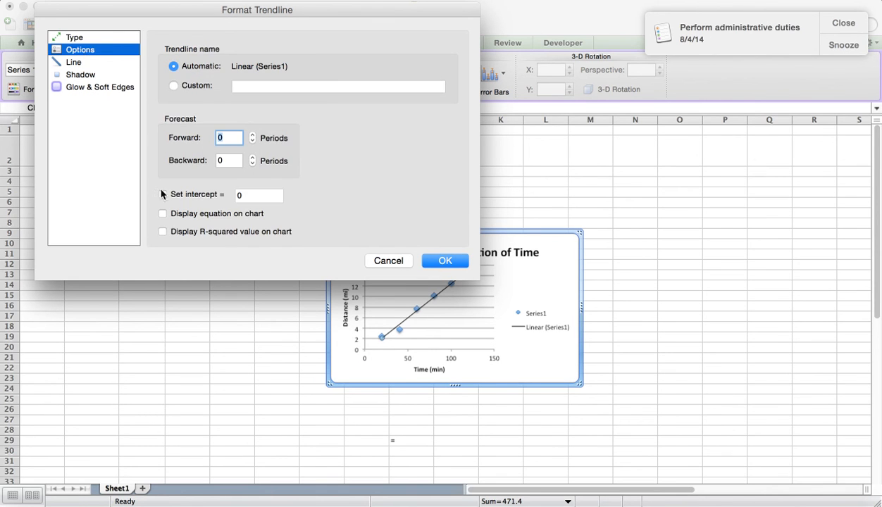
left_click(163, 214)
left_click(163, 232)
left_click(446, 261)
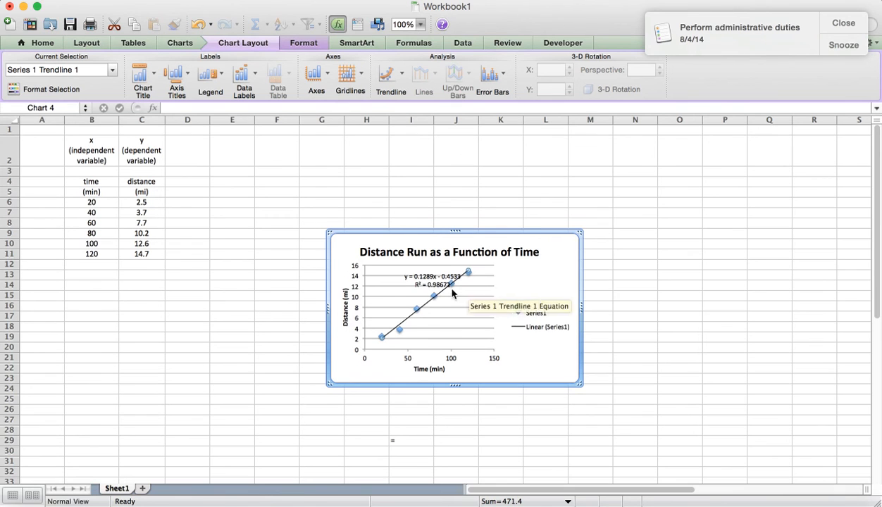
Move the trendline equation label off the line and delete the chart's legend
left_click_drag(413, 273, 412, 271)
left_click(661, 287)
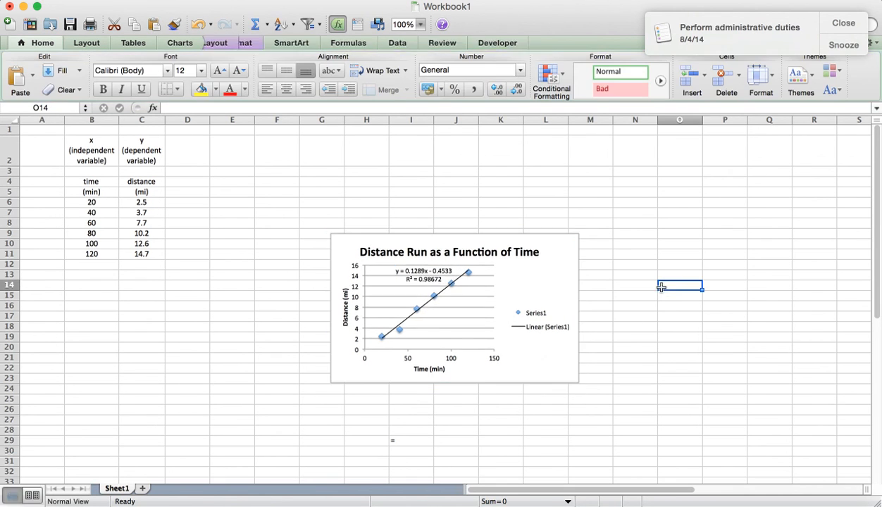
scroll(662, 287, "down", 2)
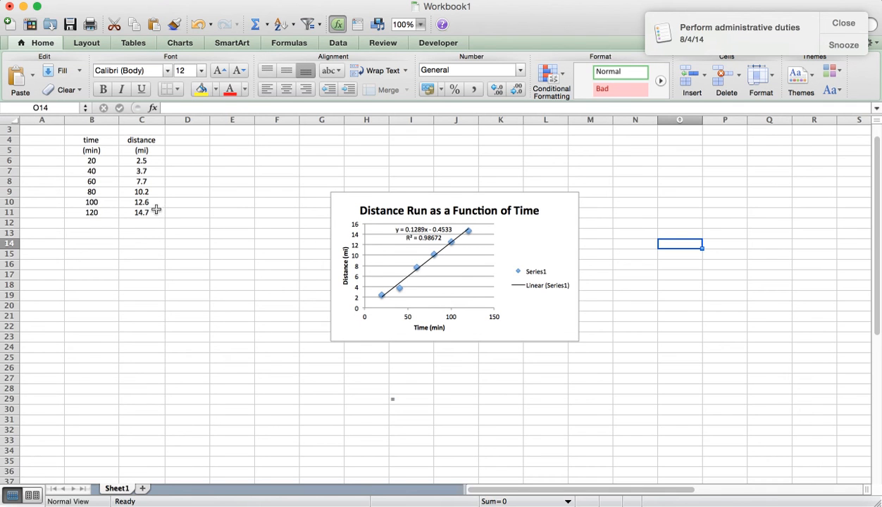
left_click(532, 275)
key("Delete")
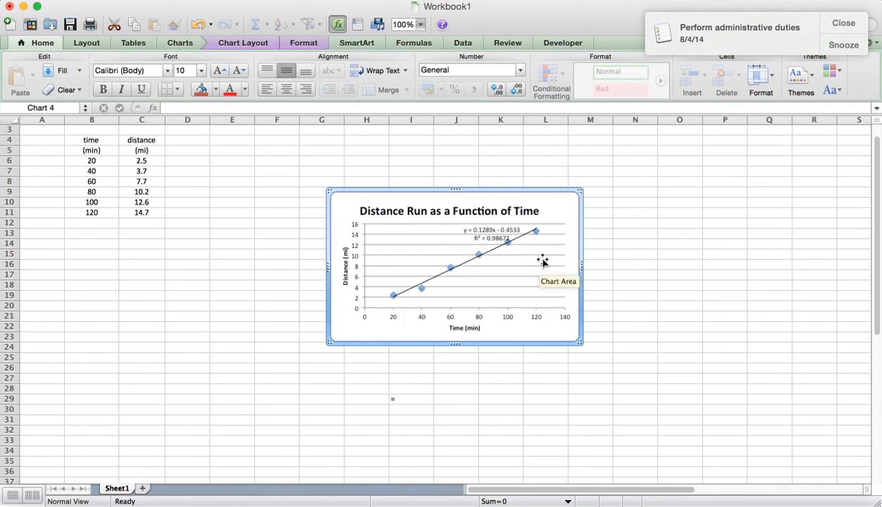
Calculate the predicted distance for 90 minutes in cell J27 with the formula =.1289*90-.4533
left_click(454, 377)
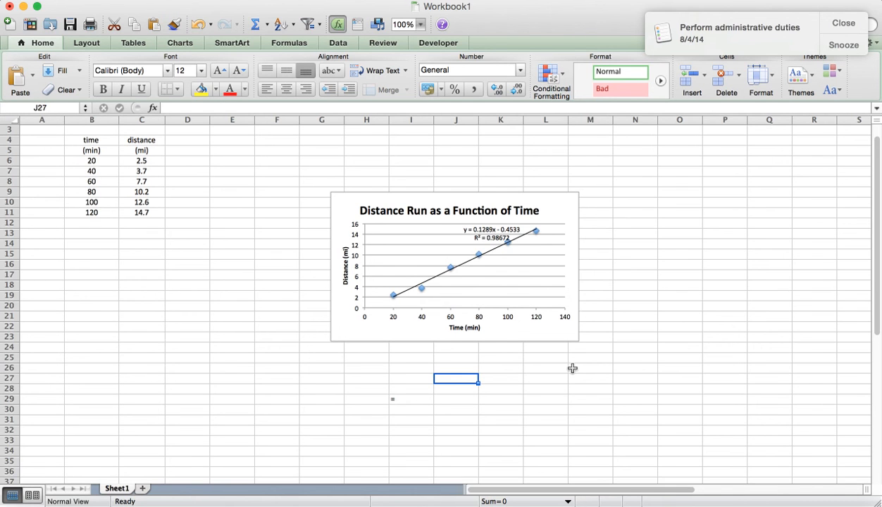
type("=")
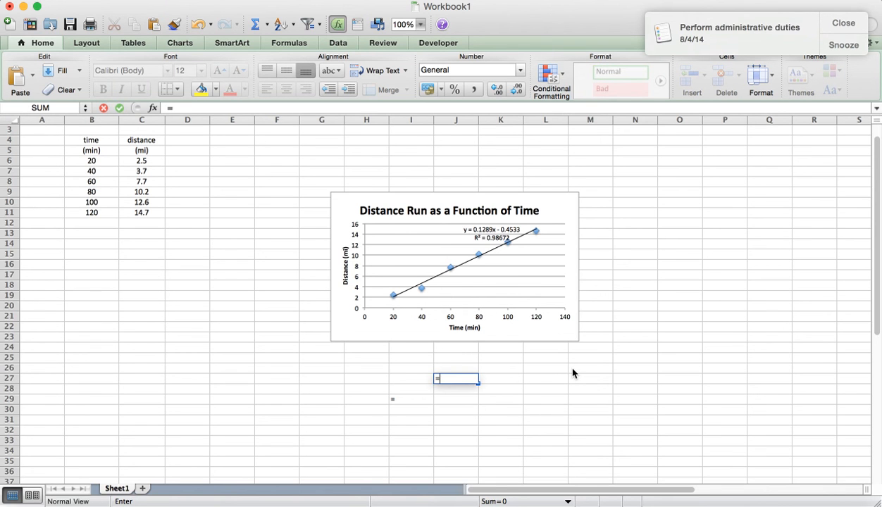
type(".1289*")
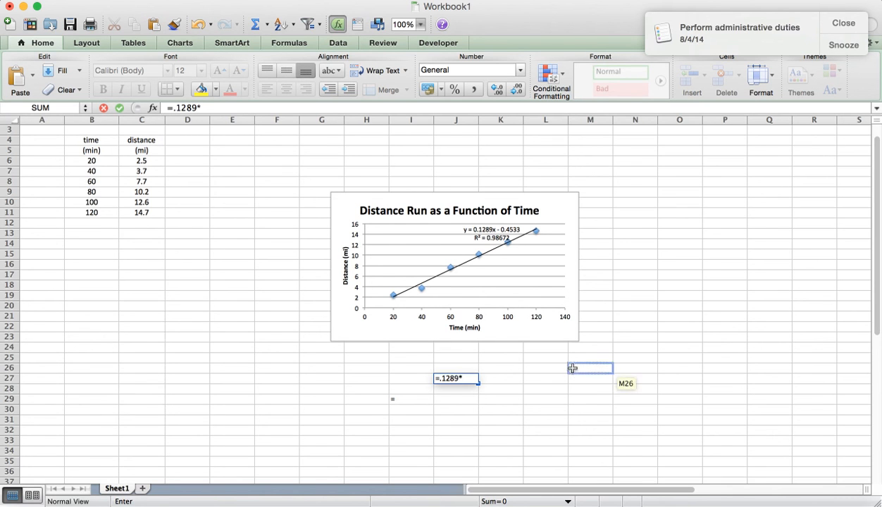
type("90")
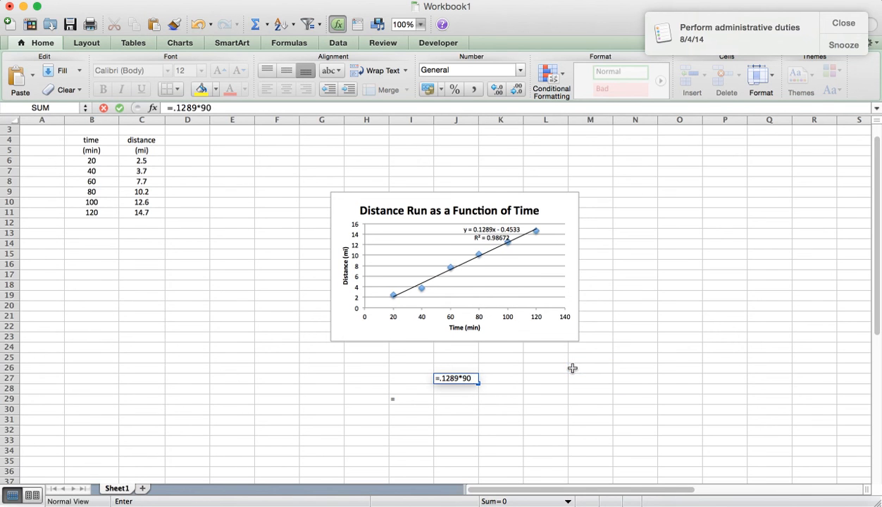
type("-.4533")
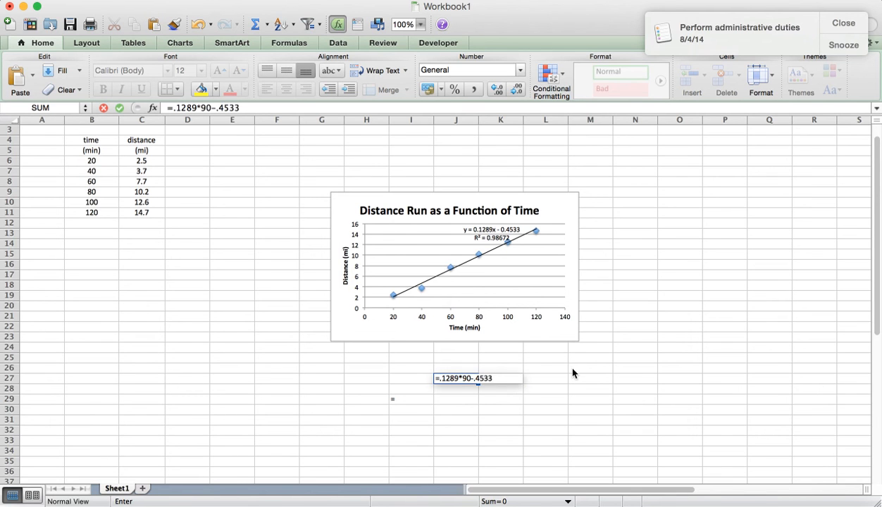
key("Return")
Enter the unit label "miles" in K27 beside the predicted distance
key("Up")
key("Right")
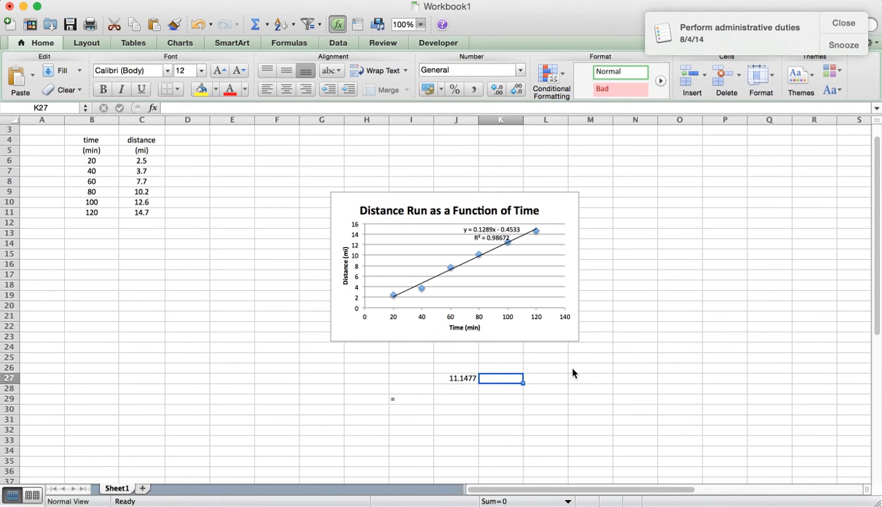
type("miles")
key("Return")
key("Up")
key("Left")
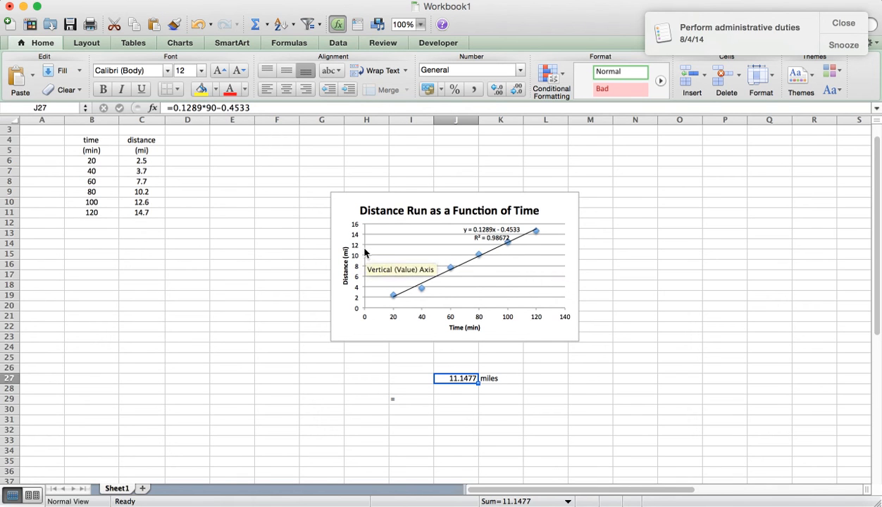
Calculate the time needed to run 13 miles in cell J28 with the formula =(13+.4533)/.1289
left_click(463, 389)
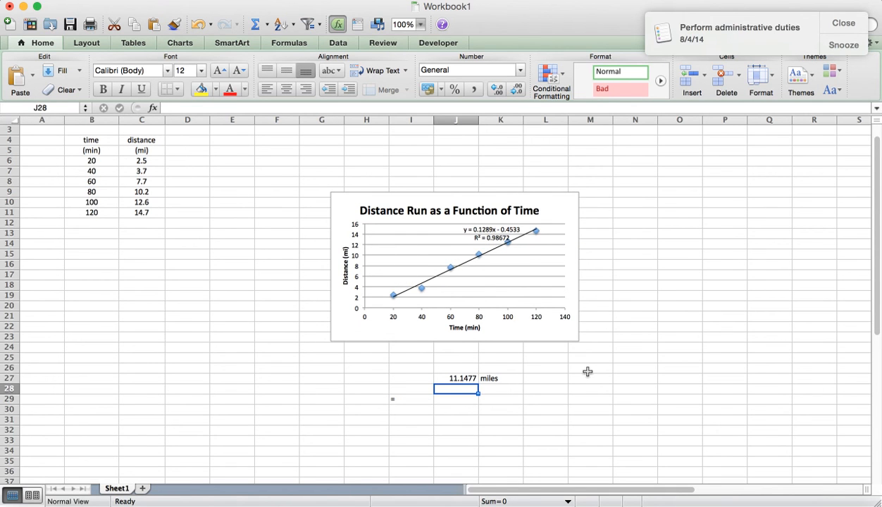
type("=(")
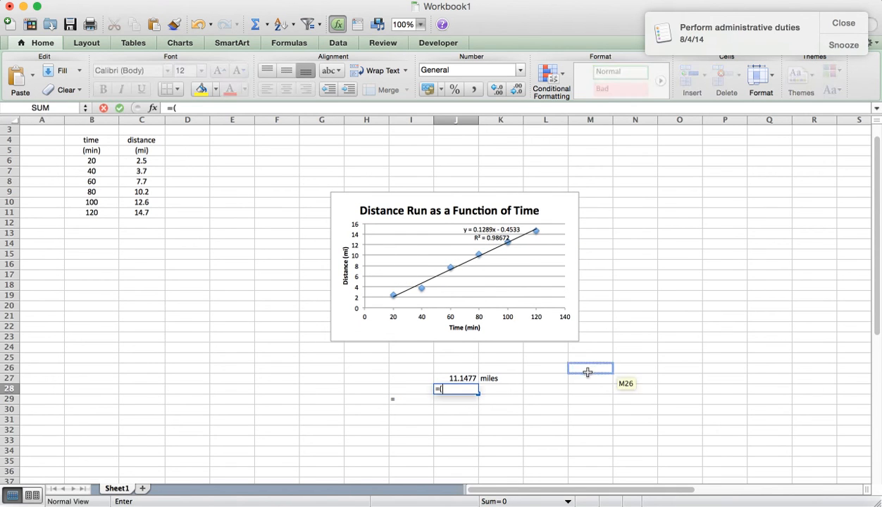
type("13")
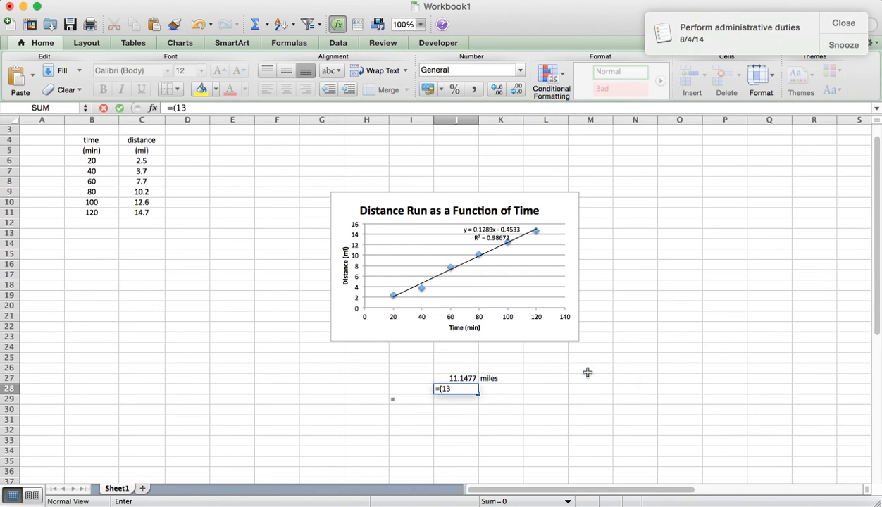
type("+.4533)/")
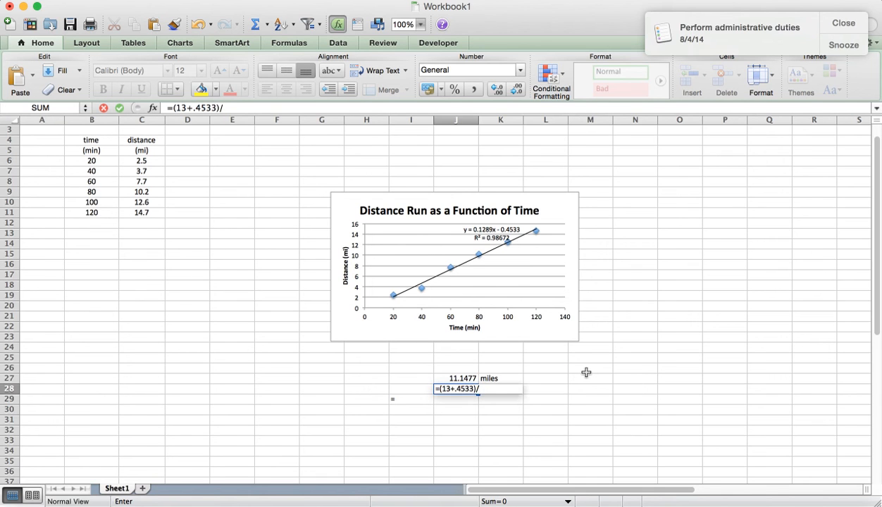
type(".1289")
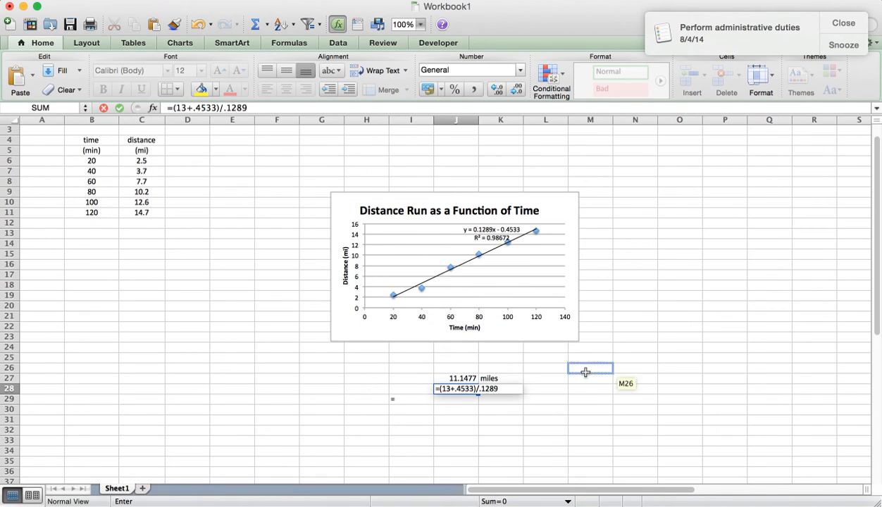
key("Return")
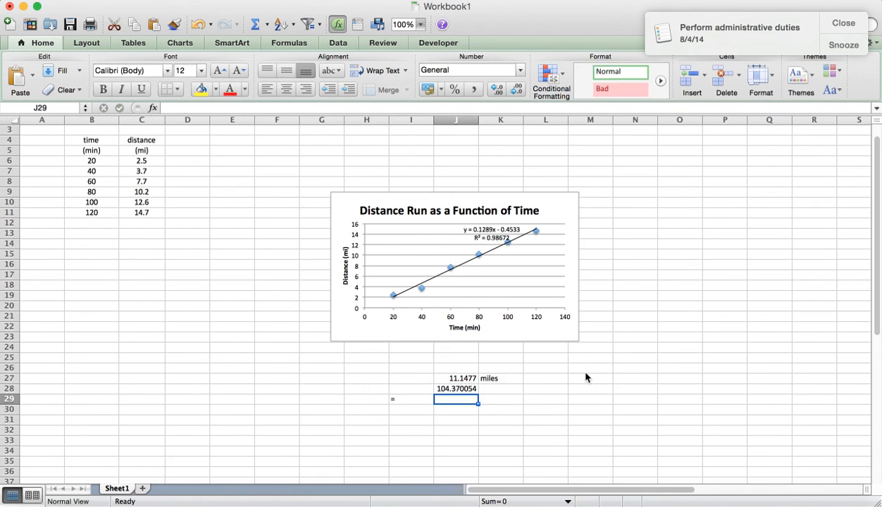
Enter the unit label "minutes" in K28 beside the predicted time
left_click(492, 388)
type("mi")
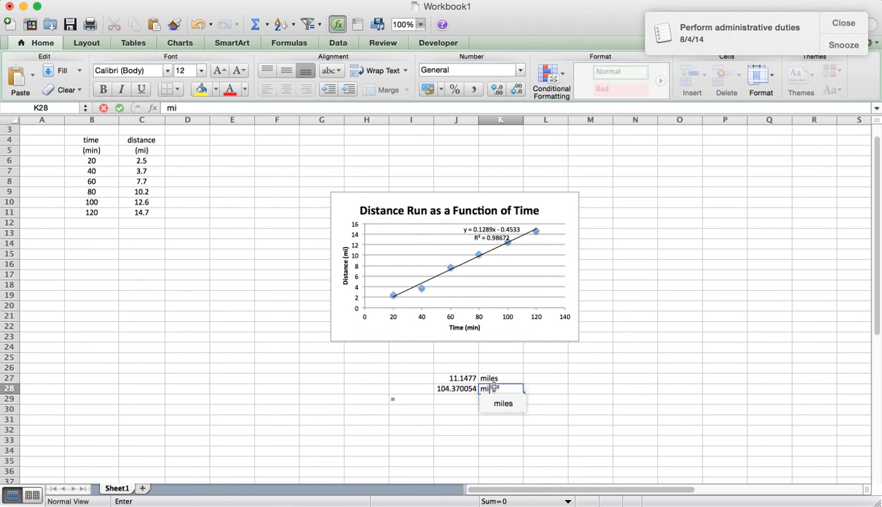
type("nutes")
key("Return")
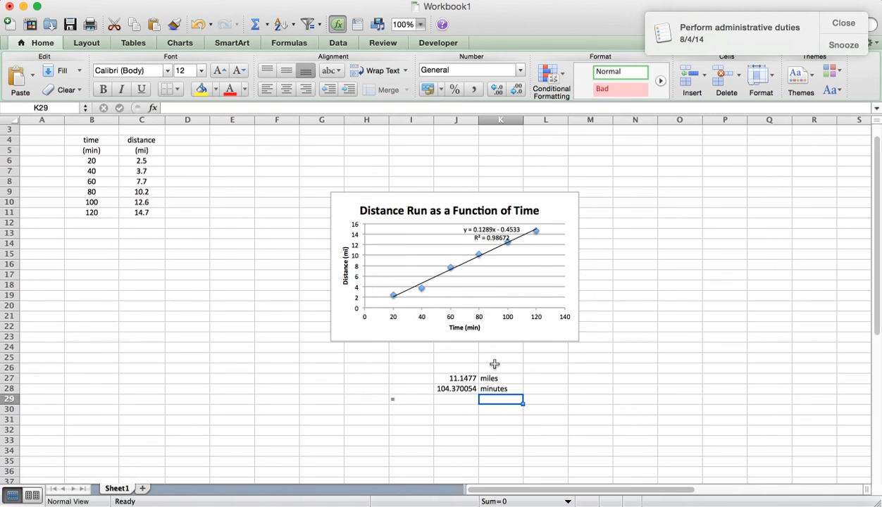
Reduce the predicted values in J27:J28 to one decimal place
left_click_drag(458, 376, 455, 386)
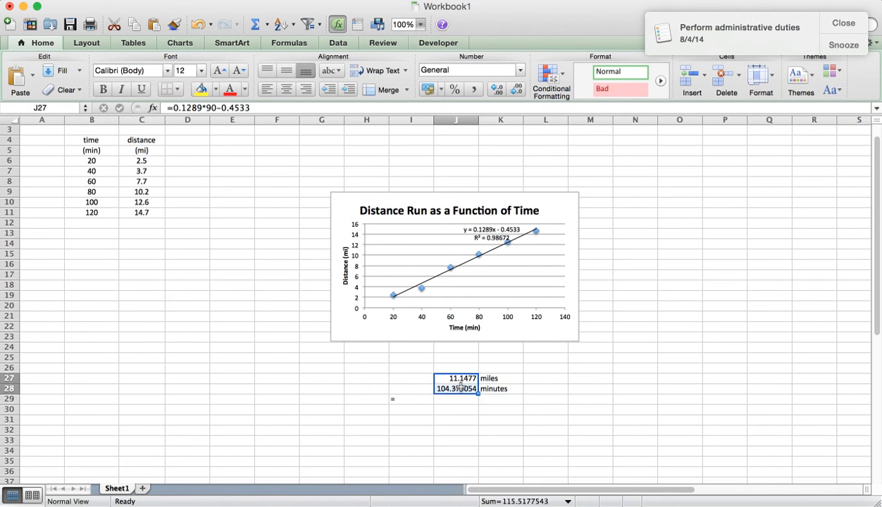
left_click(516, 89)
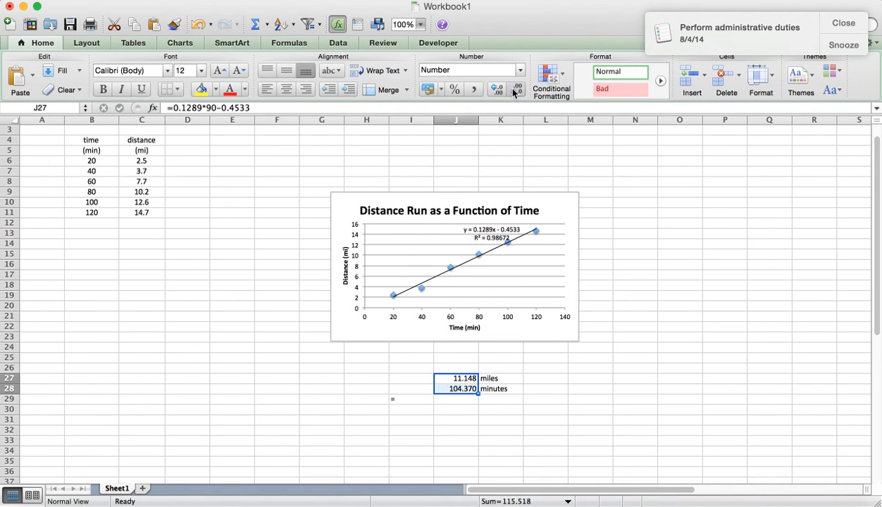
left_click(516, 89)
left_click(516, 89)
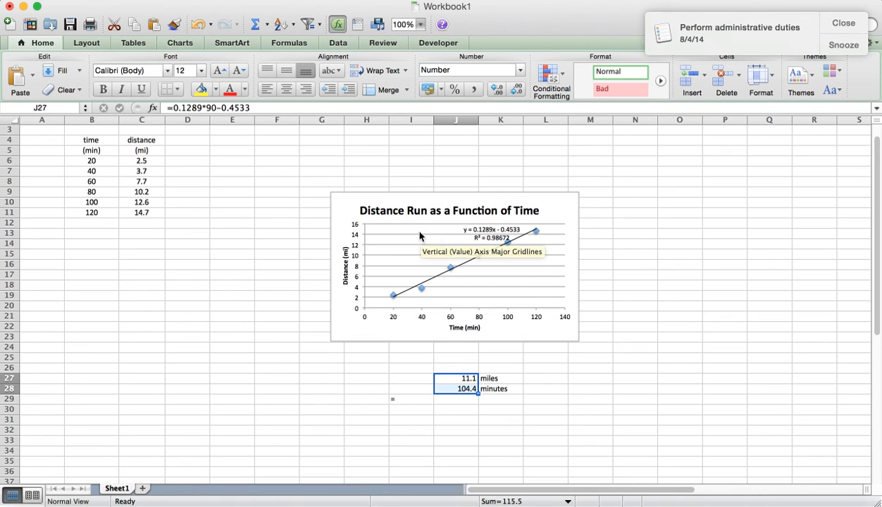
right_click(350, 333)
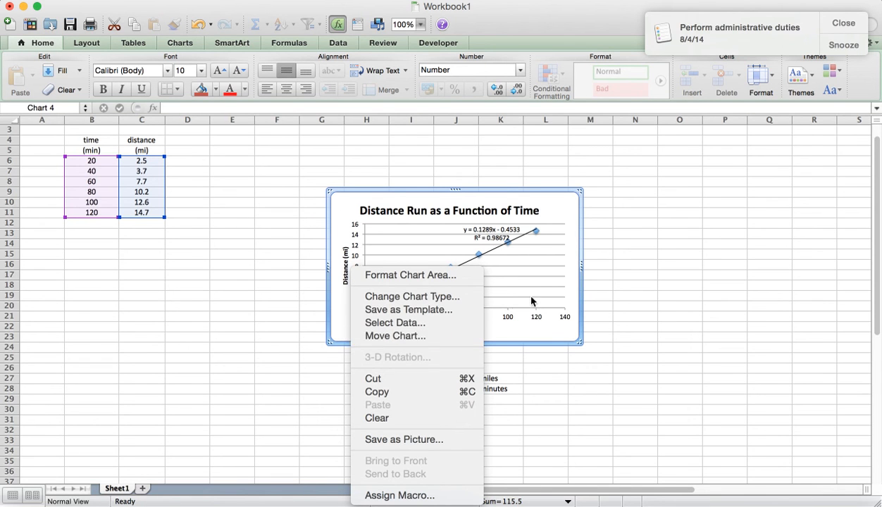
left_click(546, 335)
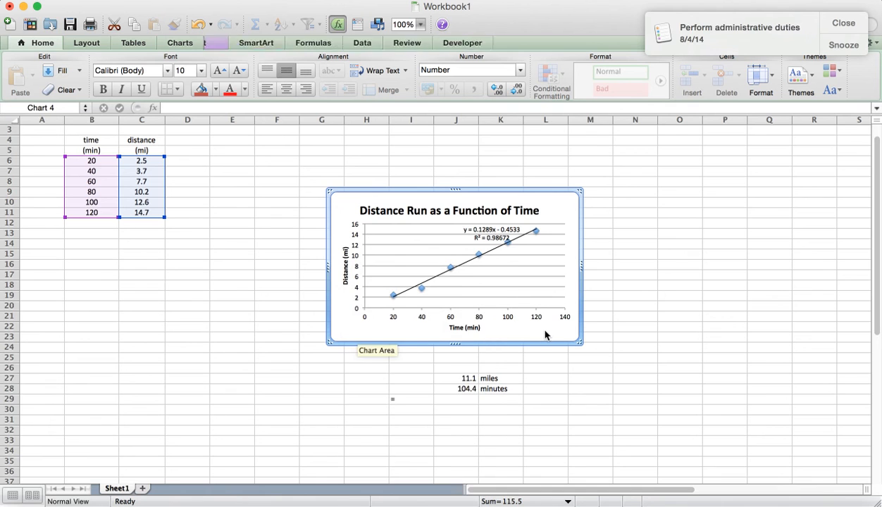
left_click(515, 274)
right_click(515, 276)
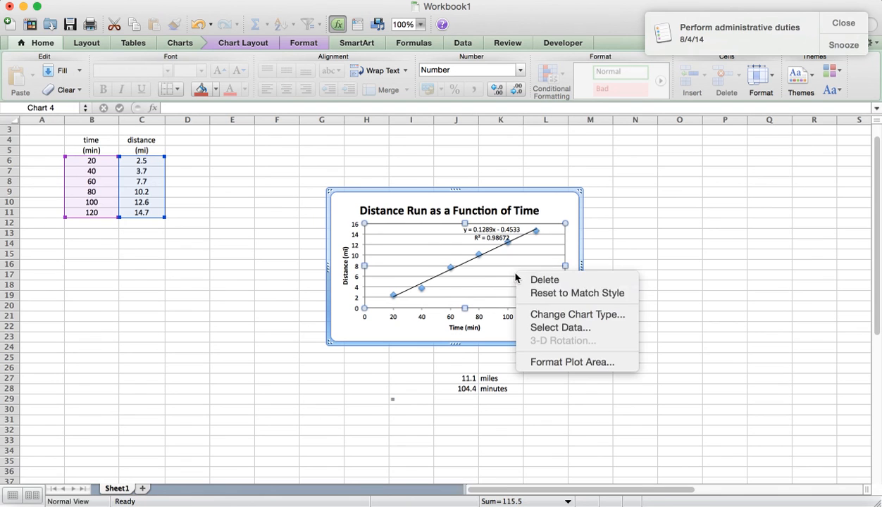
left_click(494, 213)
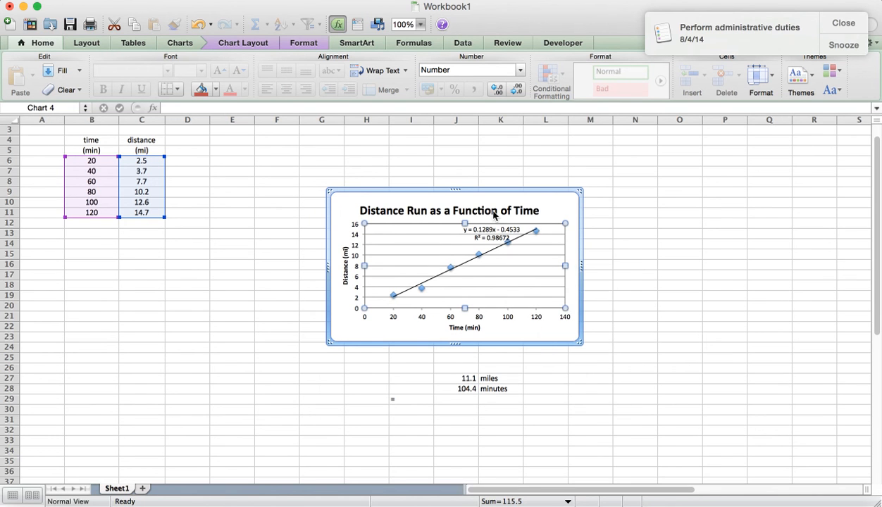
left_click(482, 211)
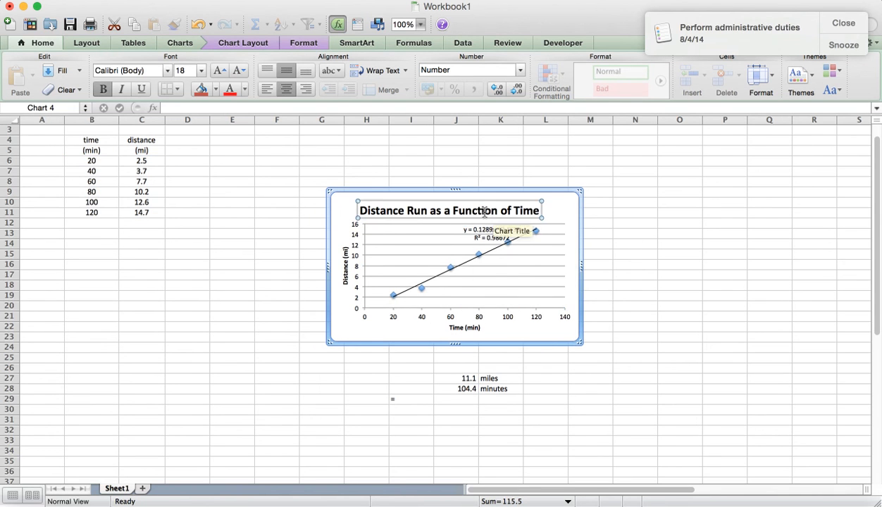
right_click(488, 214)
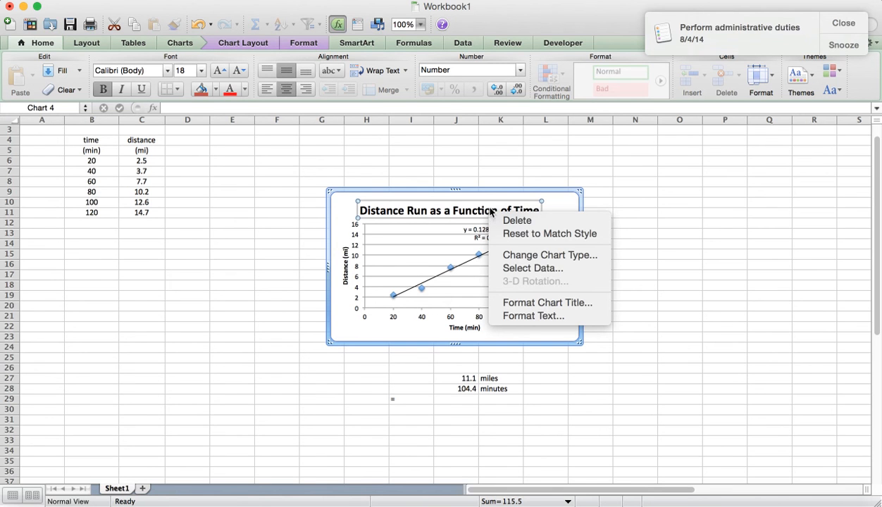
left_click(550, 332)
Move the scatter chart to a new sheet named "graph"
right_click(549, 332)
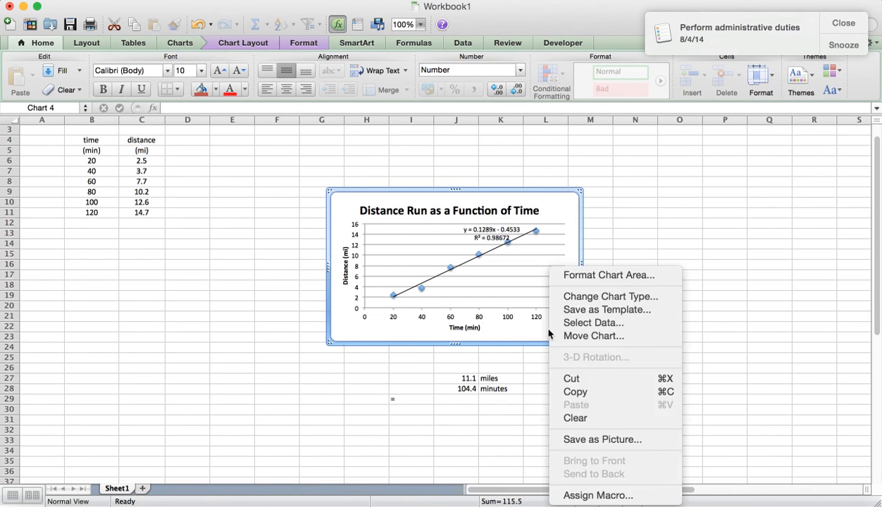
left_click(576, 337)
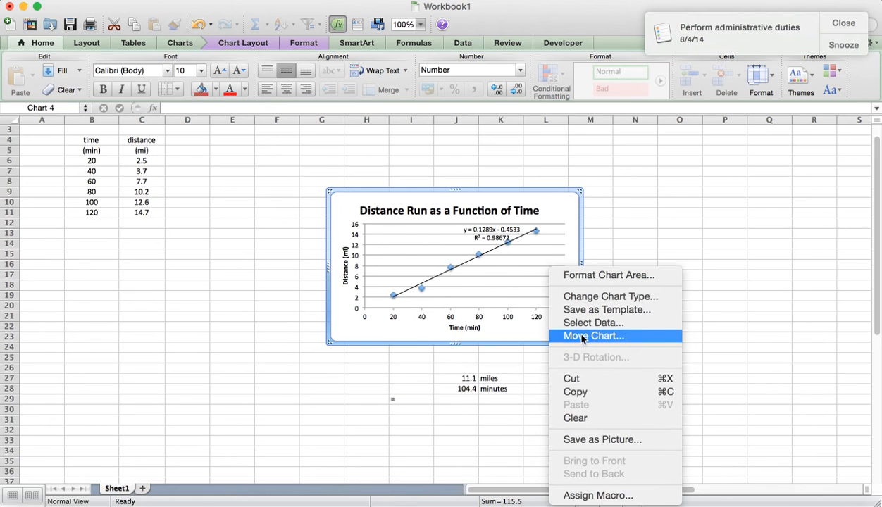
left_click(575, 337)
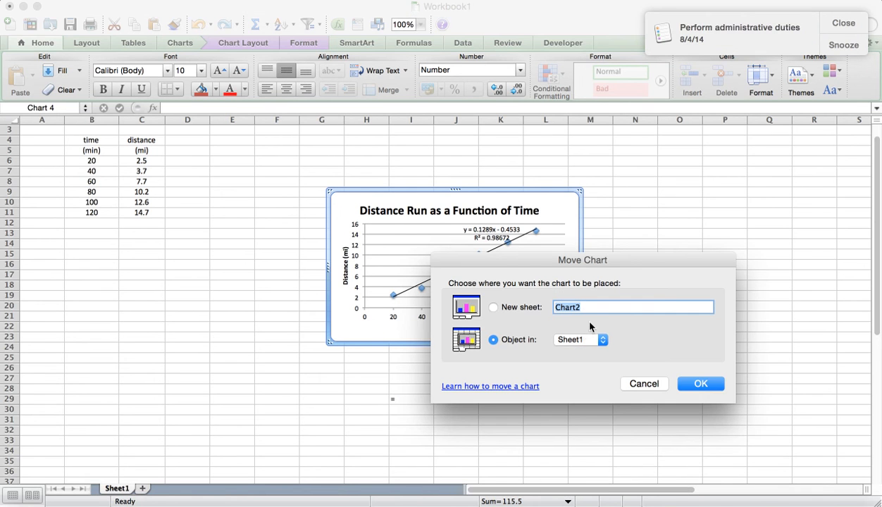
left_click(494, 308)
type("graph")
left_click(696, 387)
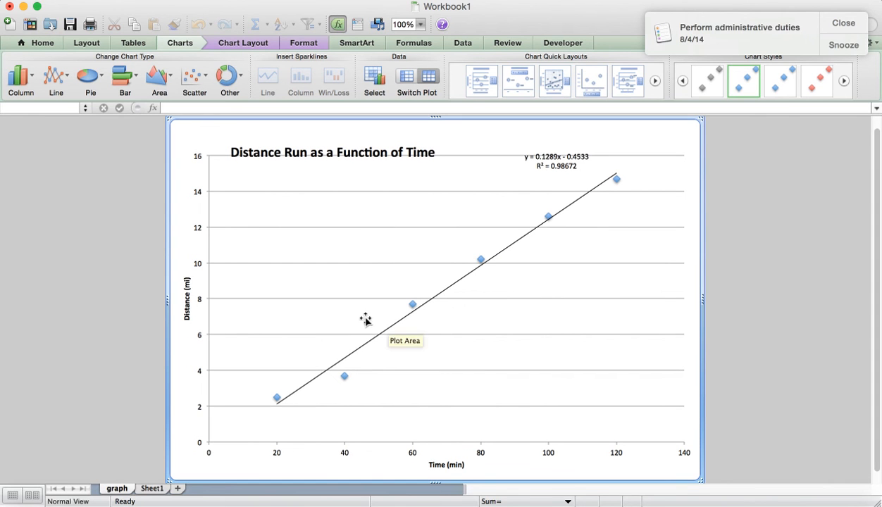
Center the chart title above the plot area and move the trendline equation label just below the top gridline, clear of the line
left_click(354, 154)
left_click_drag(354, 142, 467, 124)
left_click(564, 160)
left_click_drag(566, 150, 533, 166)
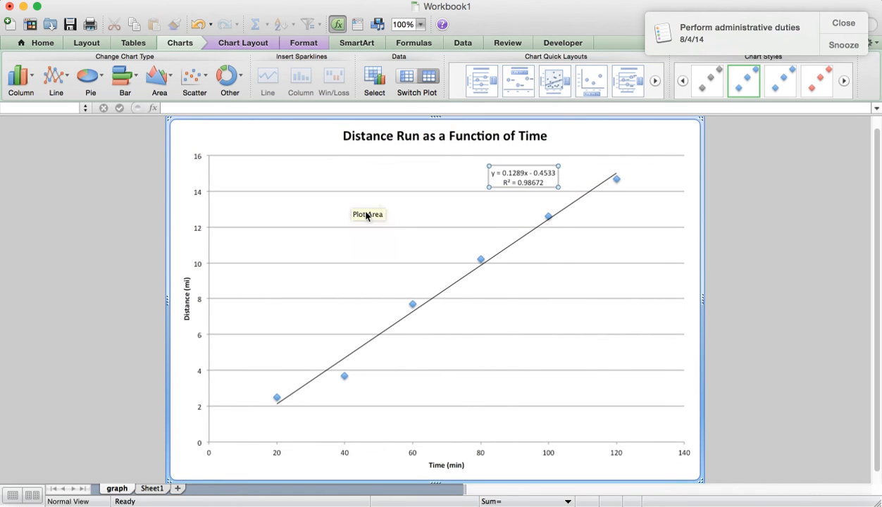
left_click(255, 144)
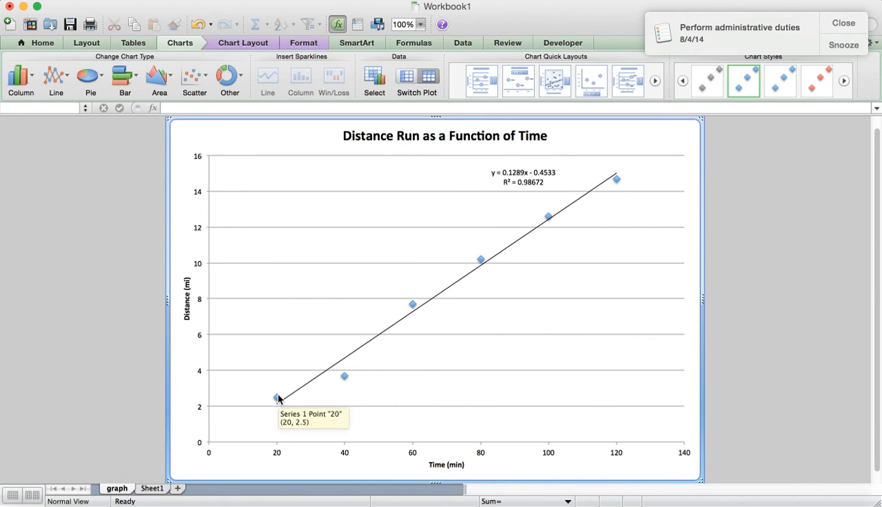
Rename Sheet1, which holds the running times and distances, as "data"
left_click(151, 488)
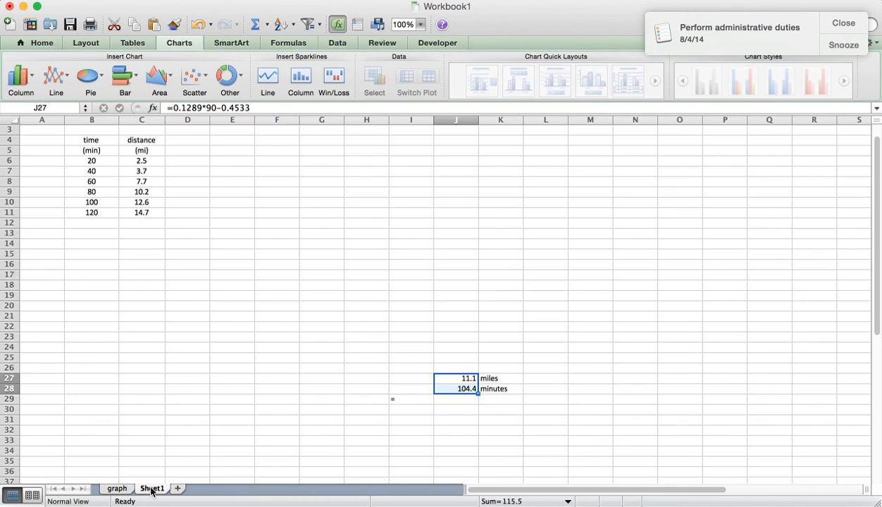
right_click(152, 496)
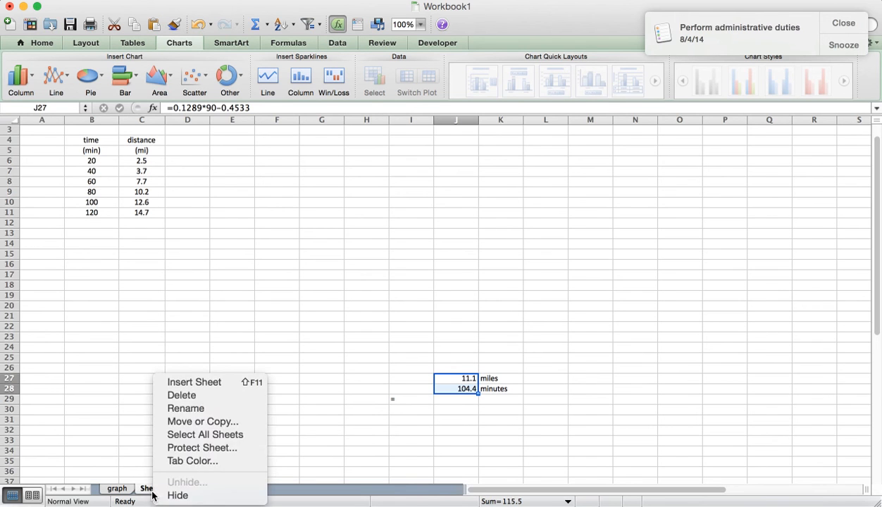
left_click(211, 408)
type("data")
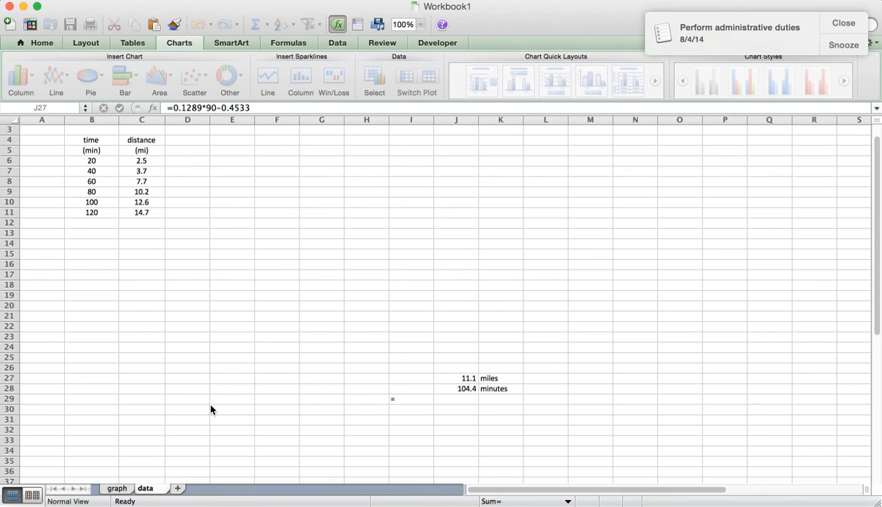
double_click(221, 478)
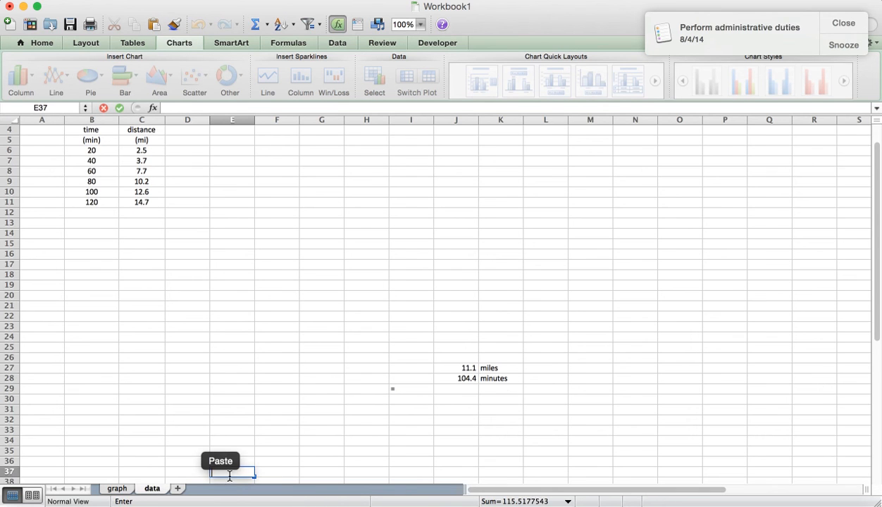